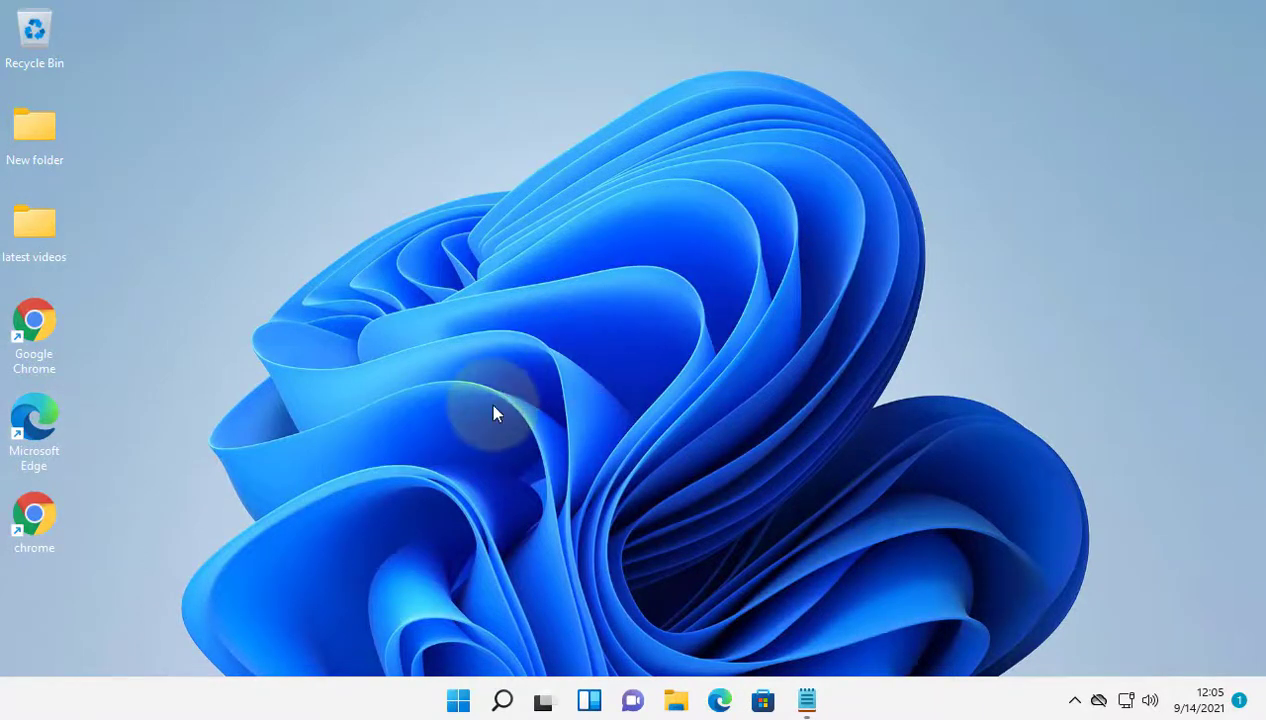
# Search Windows for 'regedit' so Registry Editor appears as the best match
pyautogui.click(502, 700)
pyautogui.write('regedit')
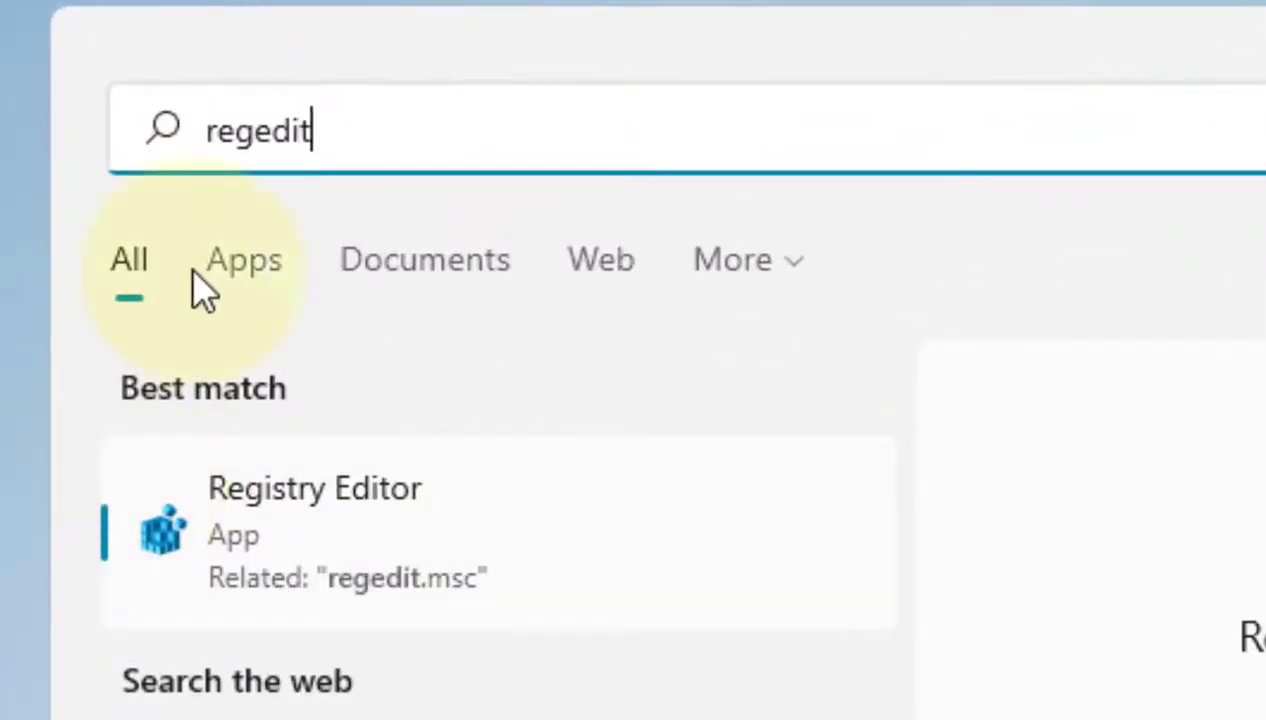
# Launch Registry Editor as admin and paste the NlaSvc\Parameters\Internet path from the notes into its address bar
pyautogui.click(348, 533)
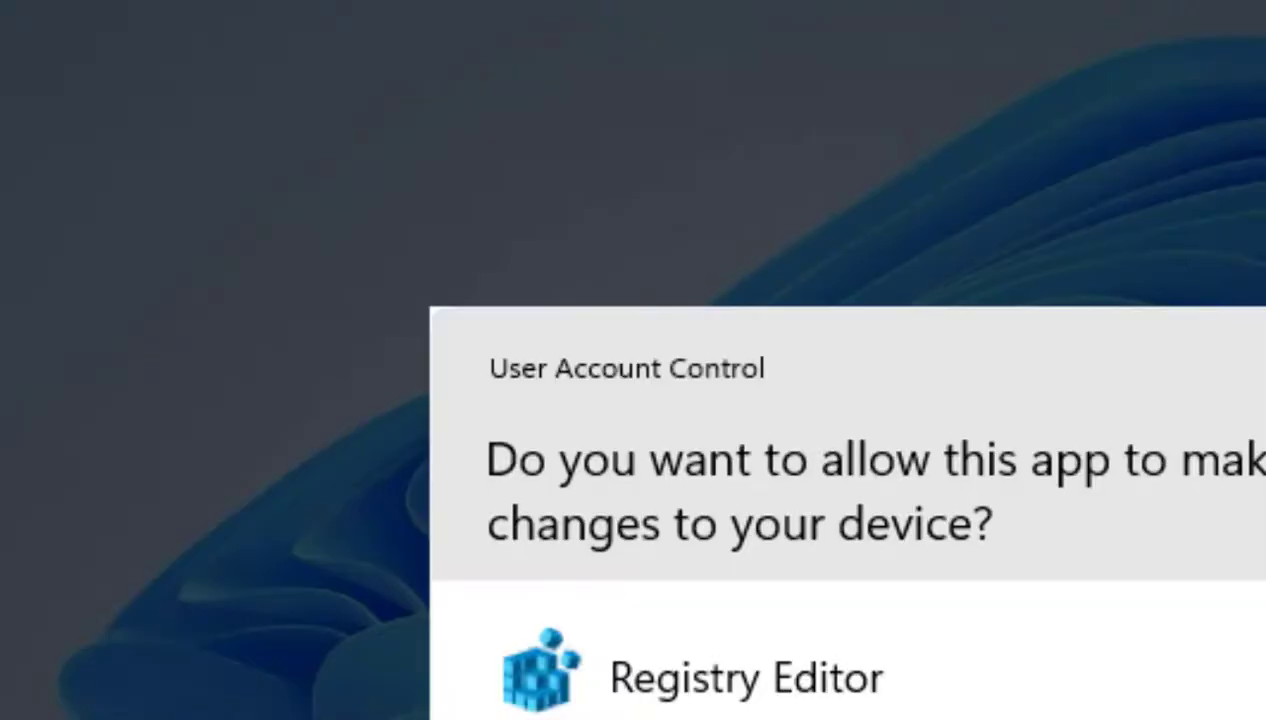
pyautogui.click(514, 692)
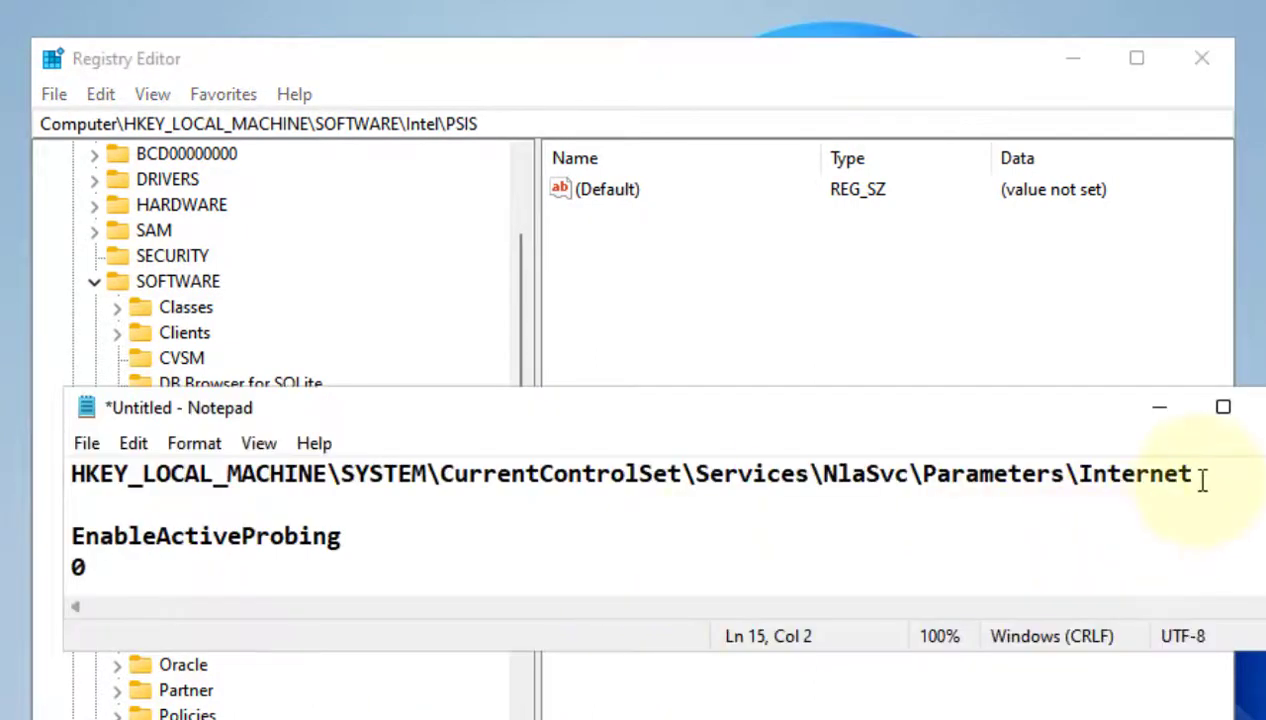
pyautogui.moveTo(1203, 478); pyautogui.dragTo(48, 476)
pyautogui.rightClick(145, 480)
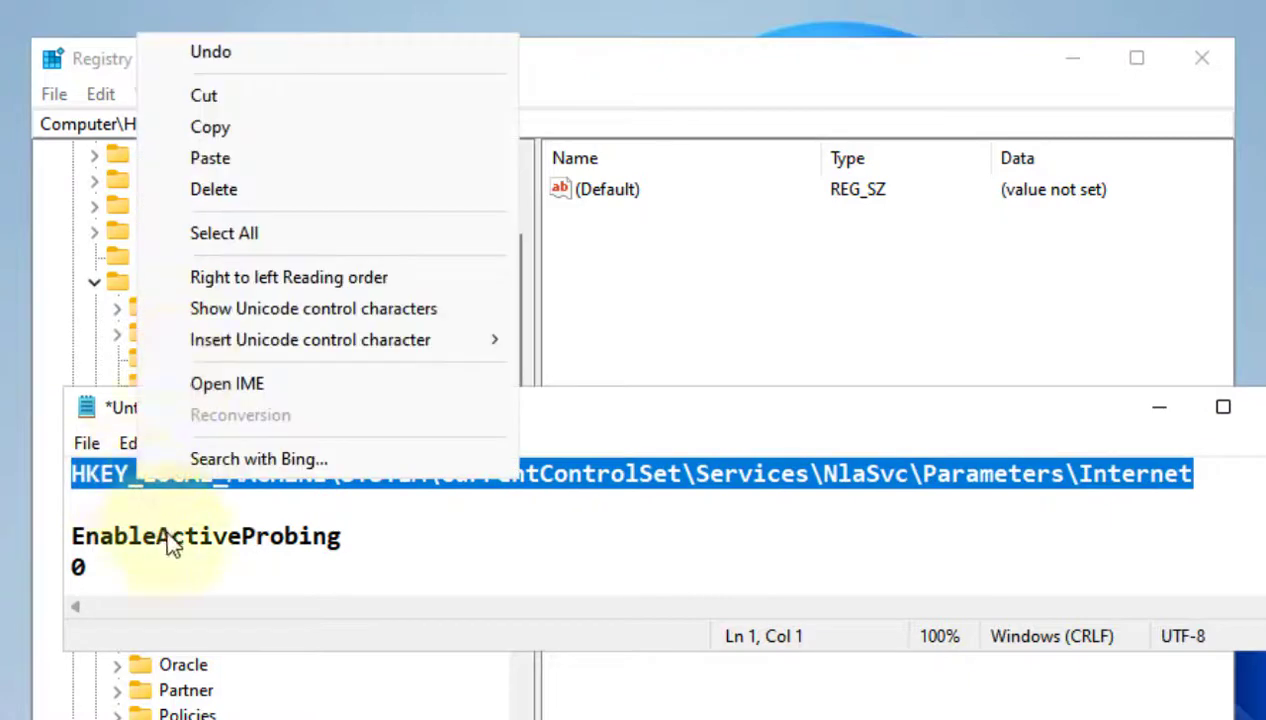
pyautogui.click(283, 127)
pyautogui.click(511, 122)
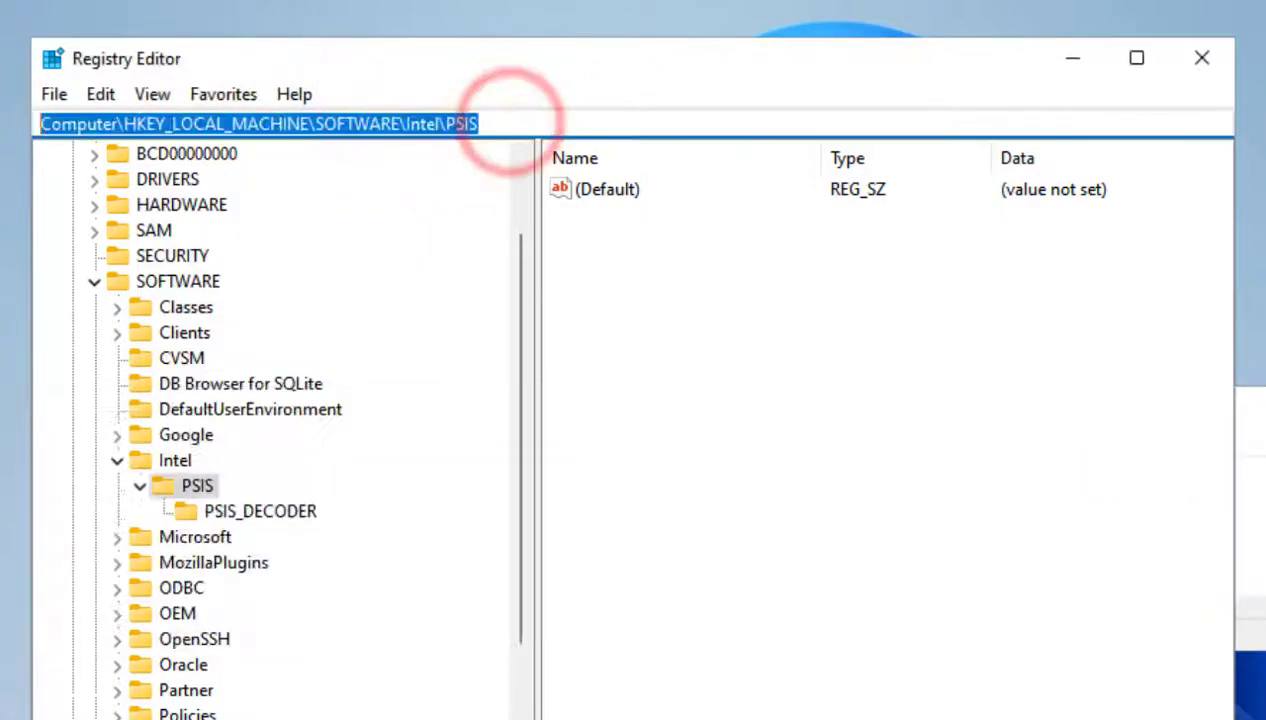
pyautogui.rightClick(214, 124)
pyautogui.click(224, 254)
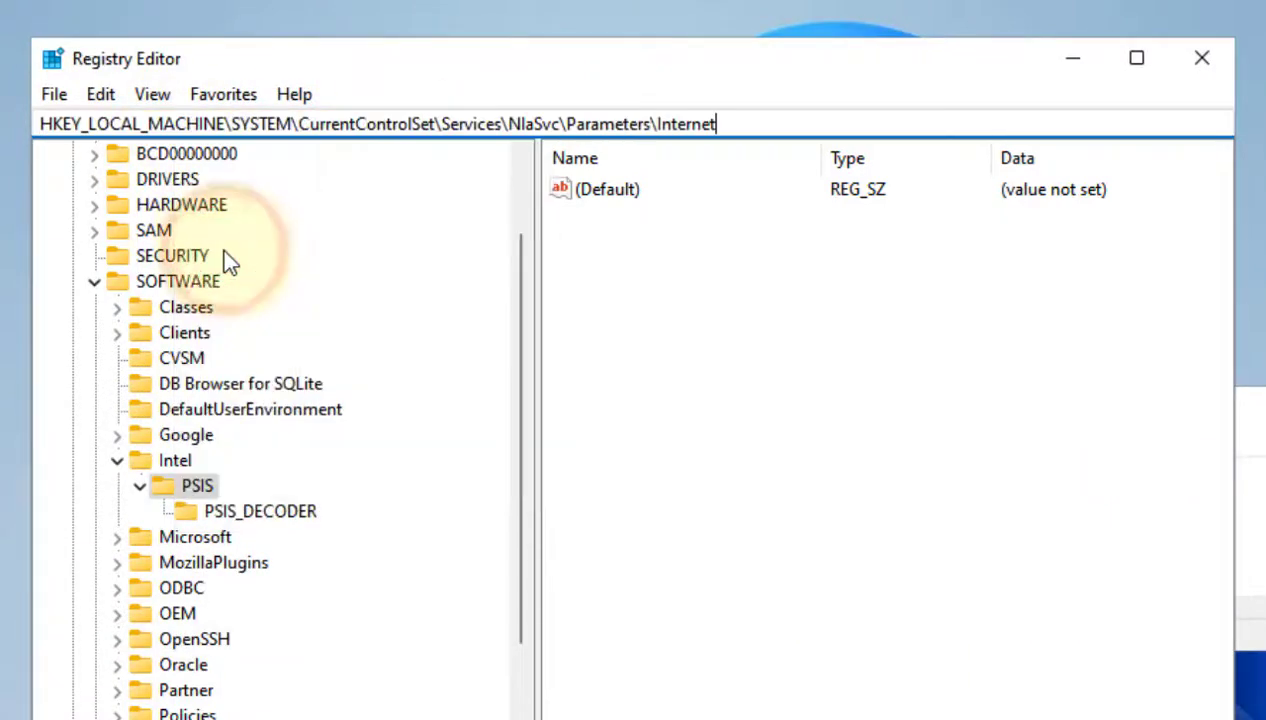
# Jump to the NlaSvc Internet key and find the EnableActiveProbing name in the notes
pyautogui.press('Return')
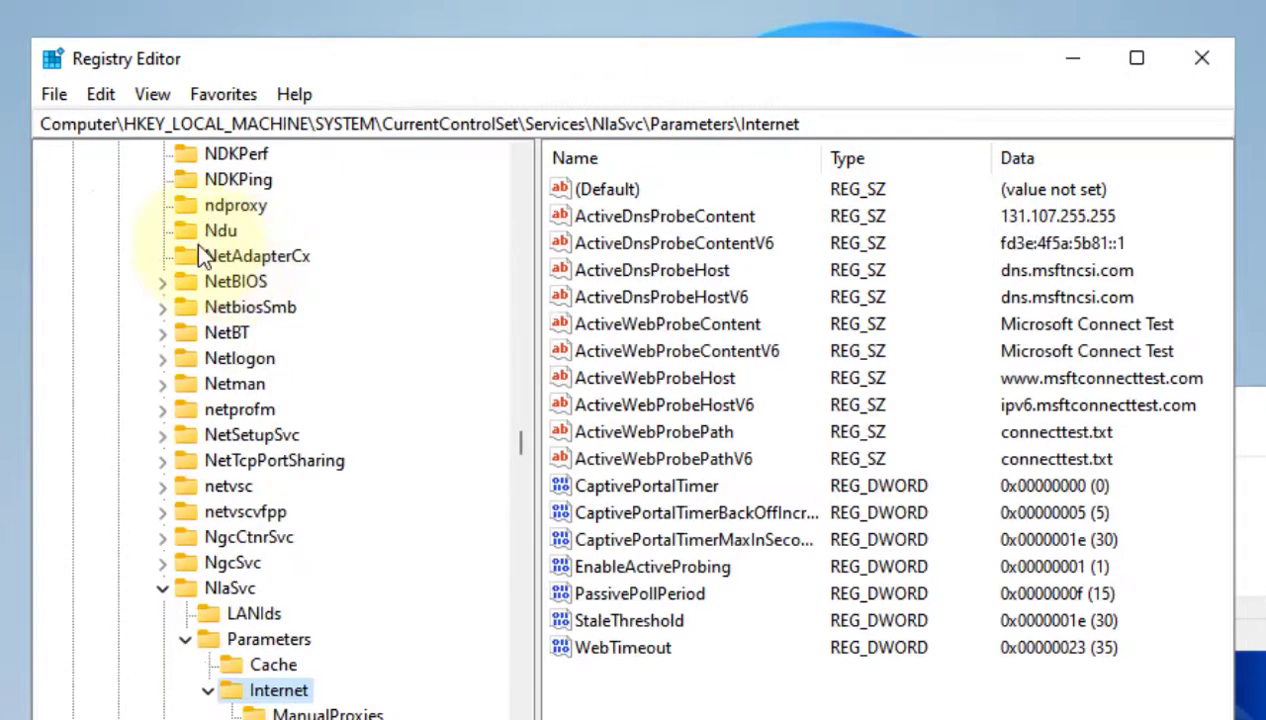
pyautogui.scroll(-3, 477, 378)
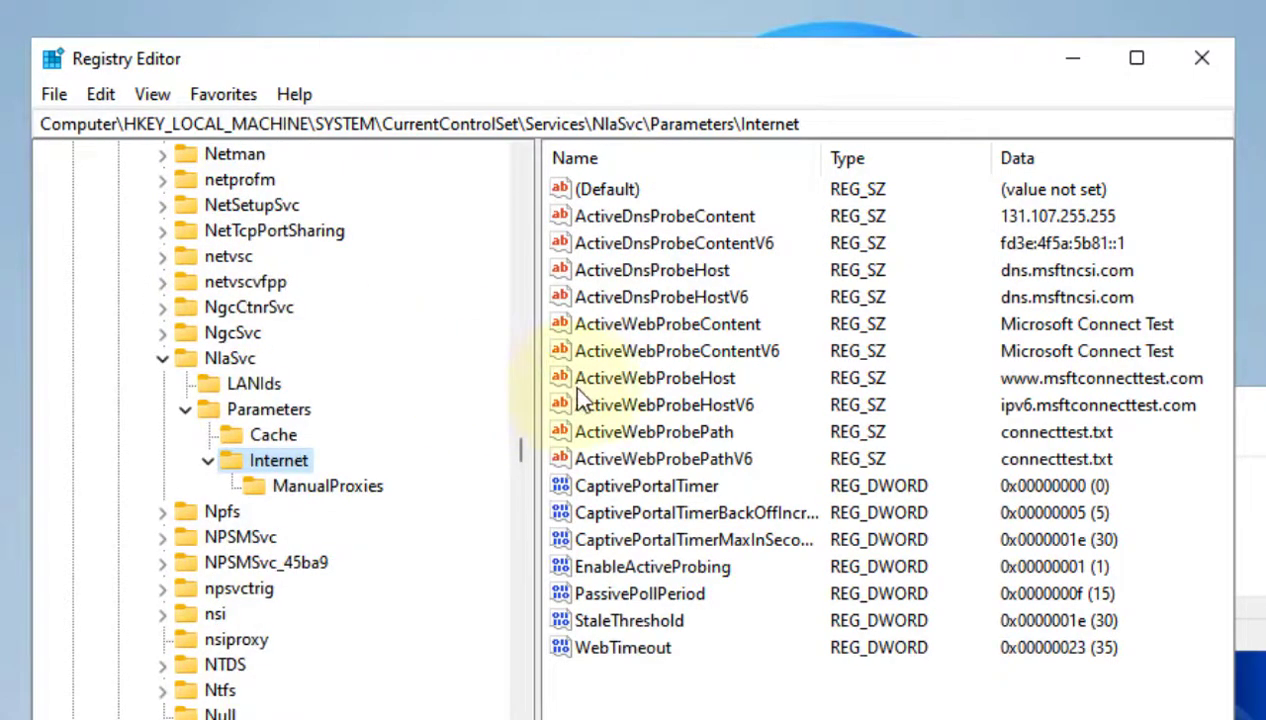
pyautogui.hotkey('alt', 'Tab')
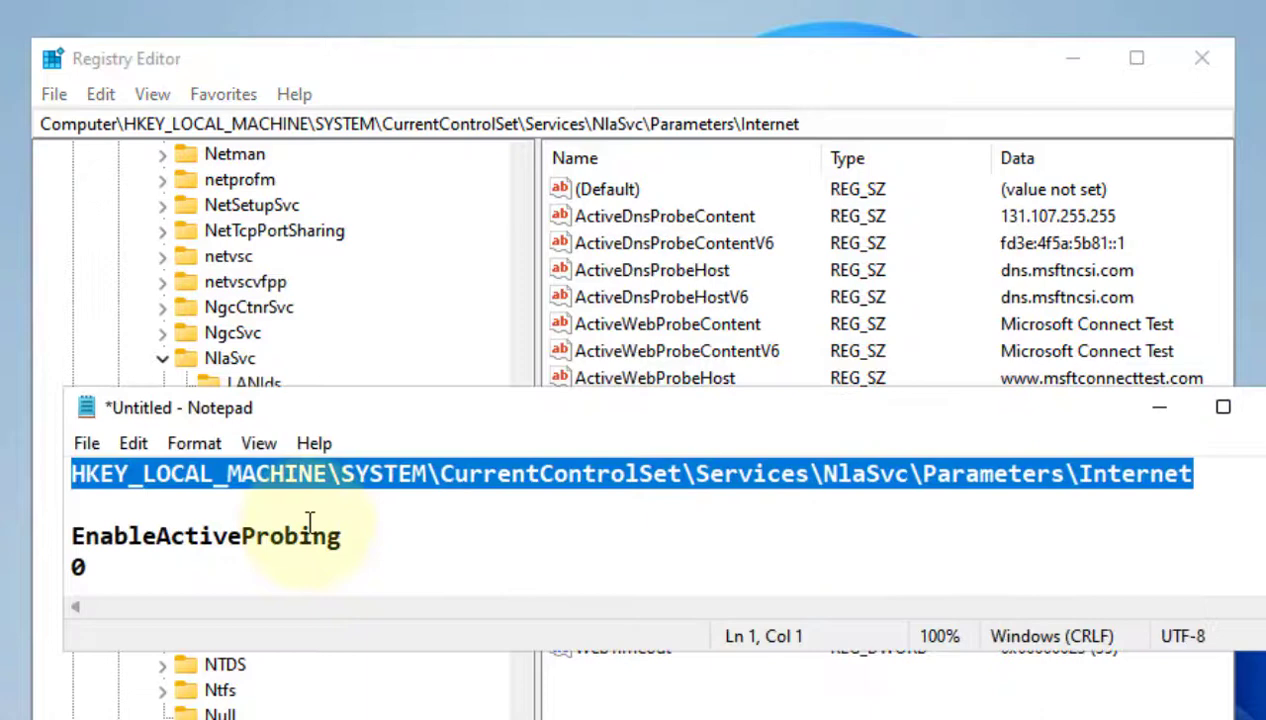
pyautogui.doubleClick(302, 536)
pyautogui.click(1165, 410)
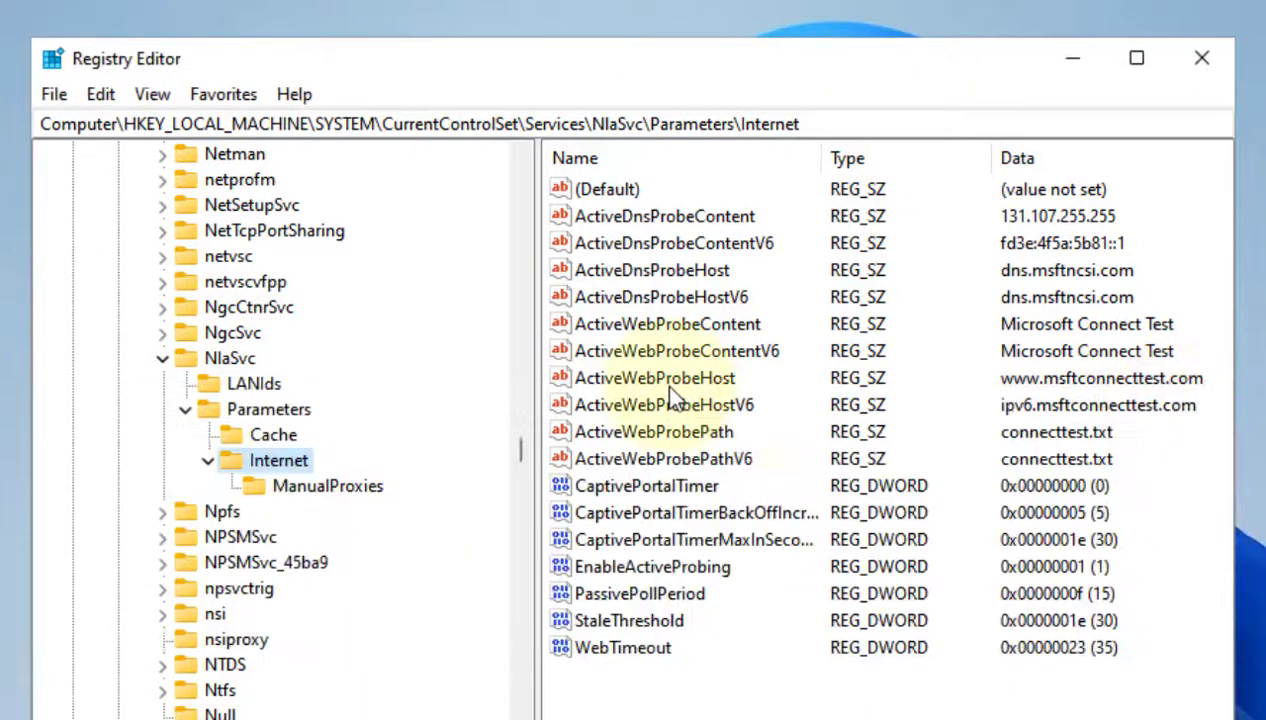
# Change EnableActiveProbing's value data from 1 to 0
pyautogui.click(664, 381)
pyautogui.click(661, 567)
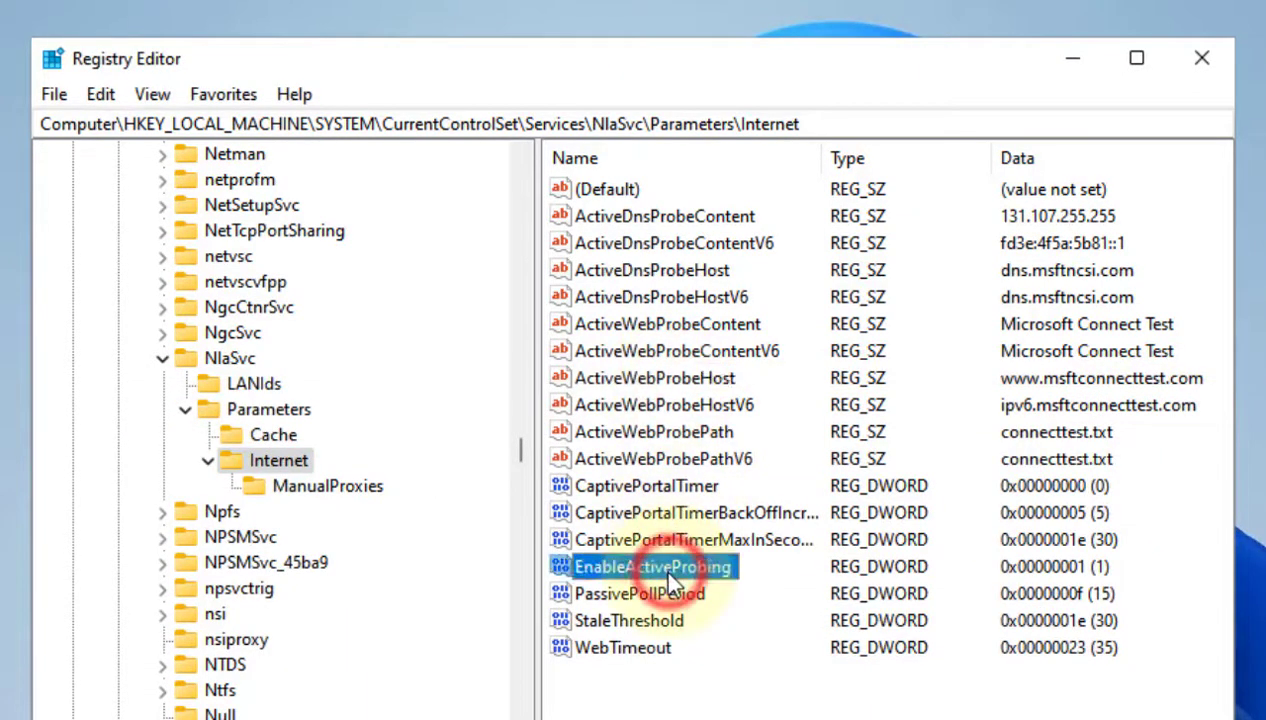
pyautogui.doubleClick(729, 580)
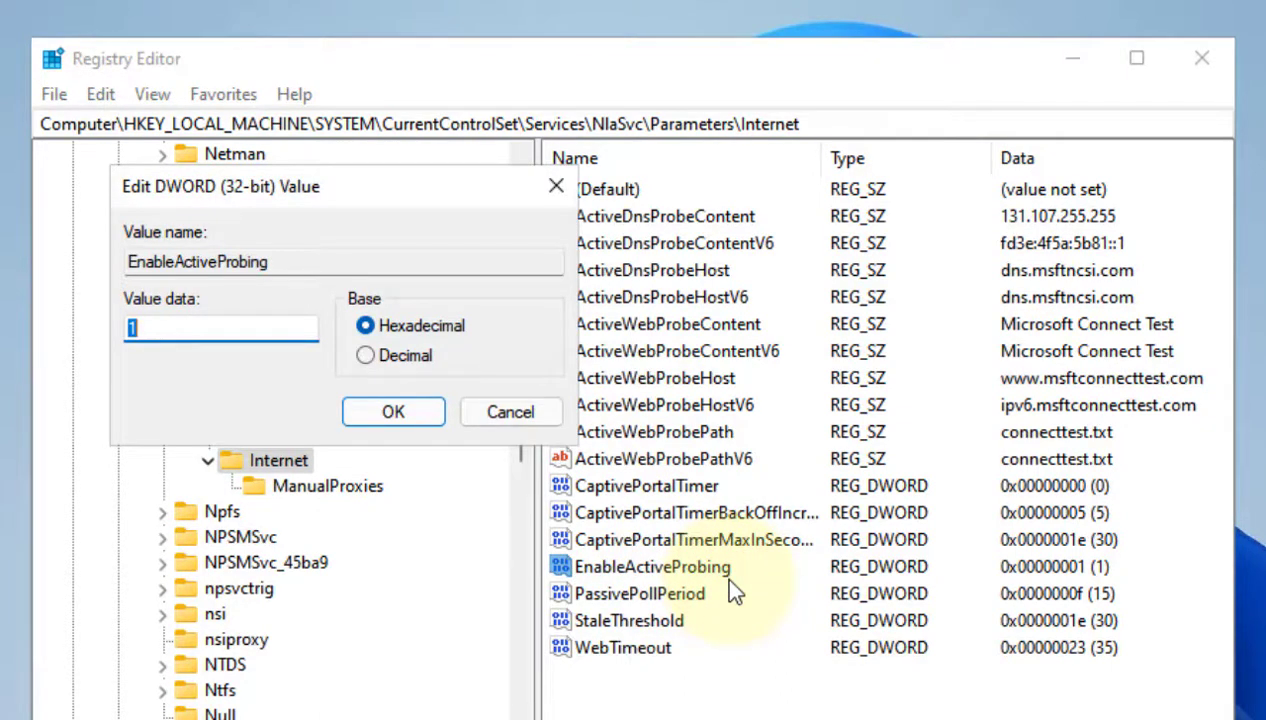
pyautogui.write('0')
pyautogui.click(430, 424)
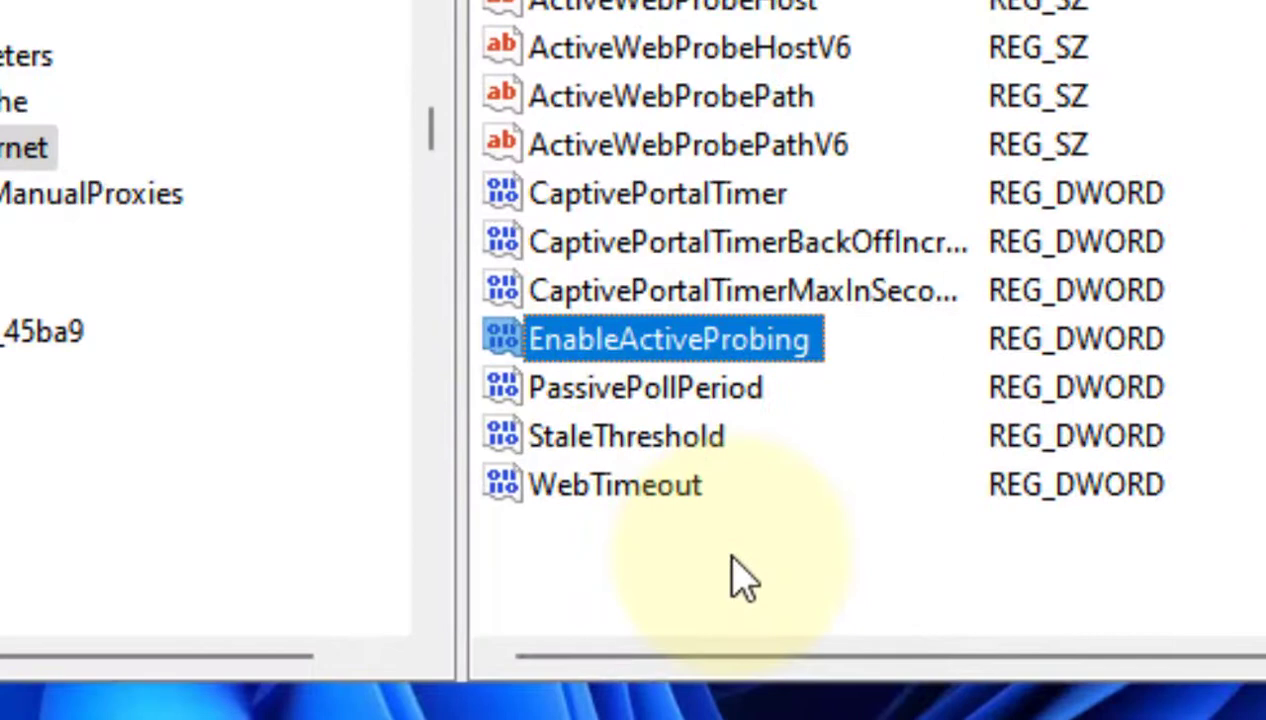
pyautogui.rightClick(743, 578)
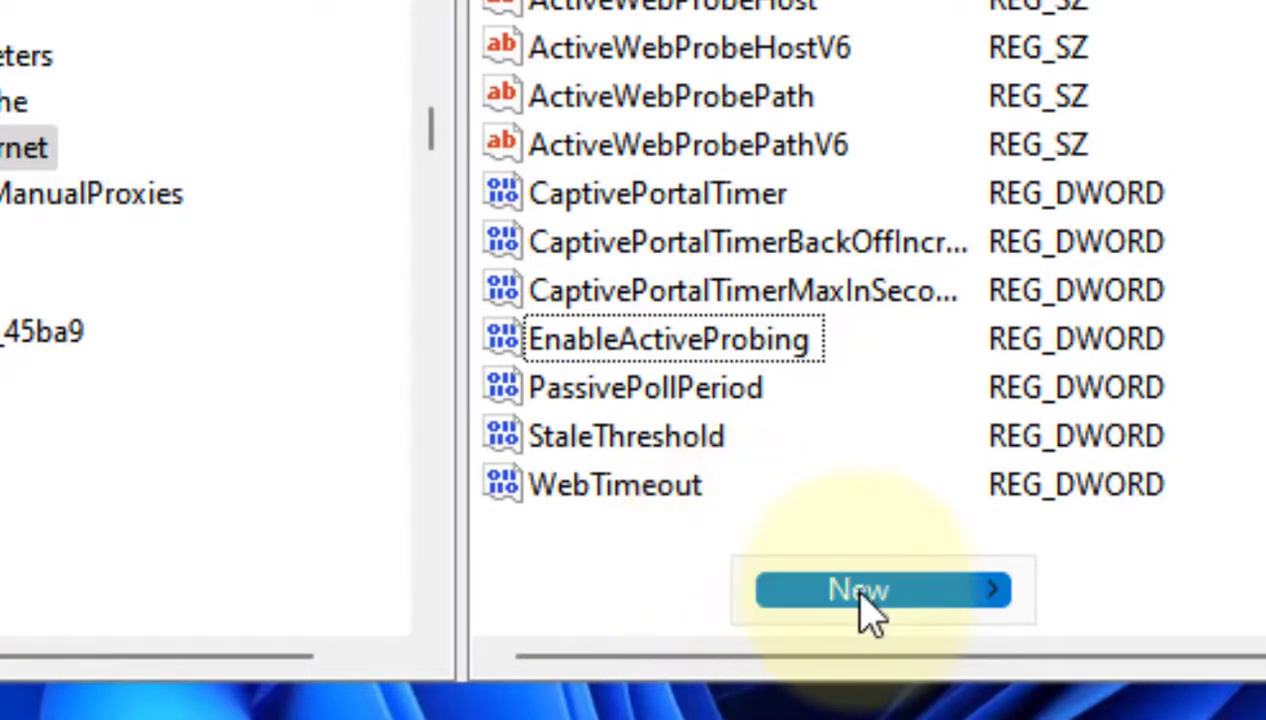
pyautogui.moveTo(921, 595)
pyautogui.click(1170, 712)
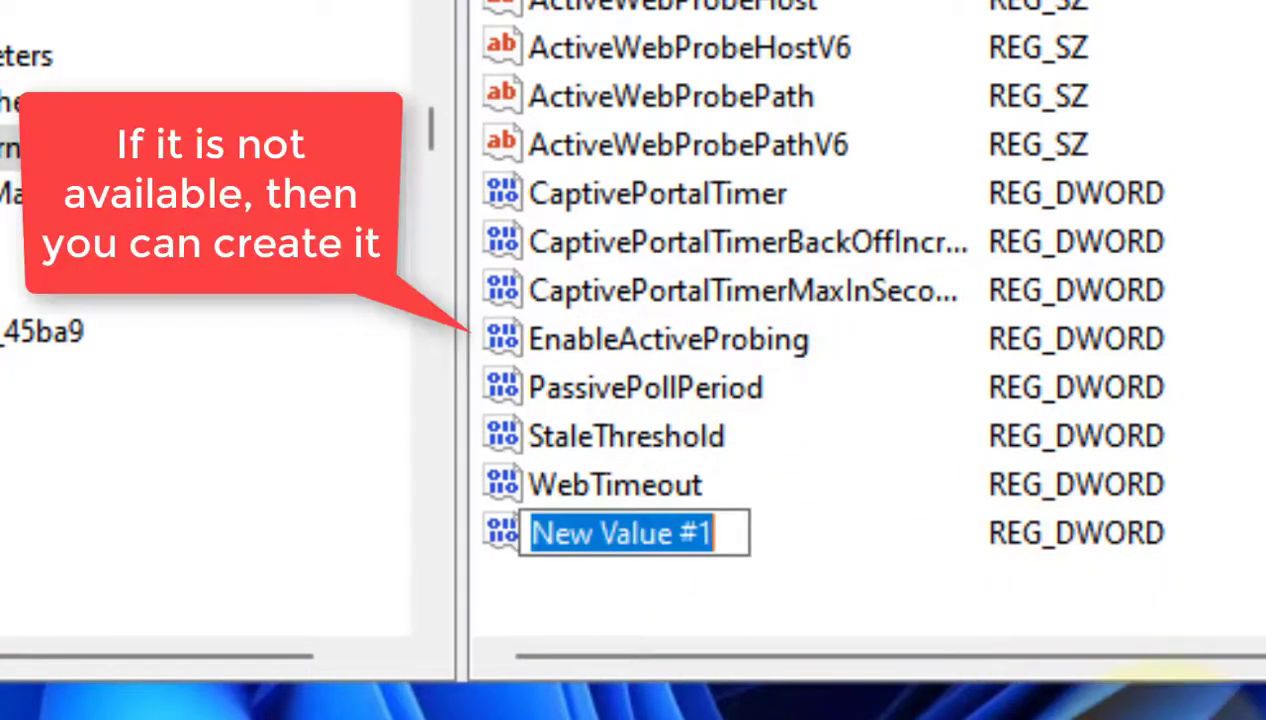
pyautogui.click(712, 344)
pyautogui.click(658, 535)
pyautogui.rightClick(658, 535)
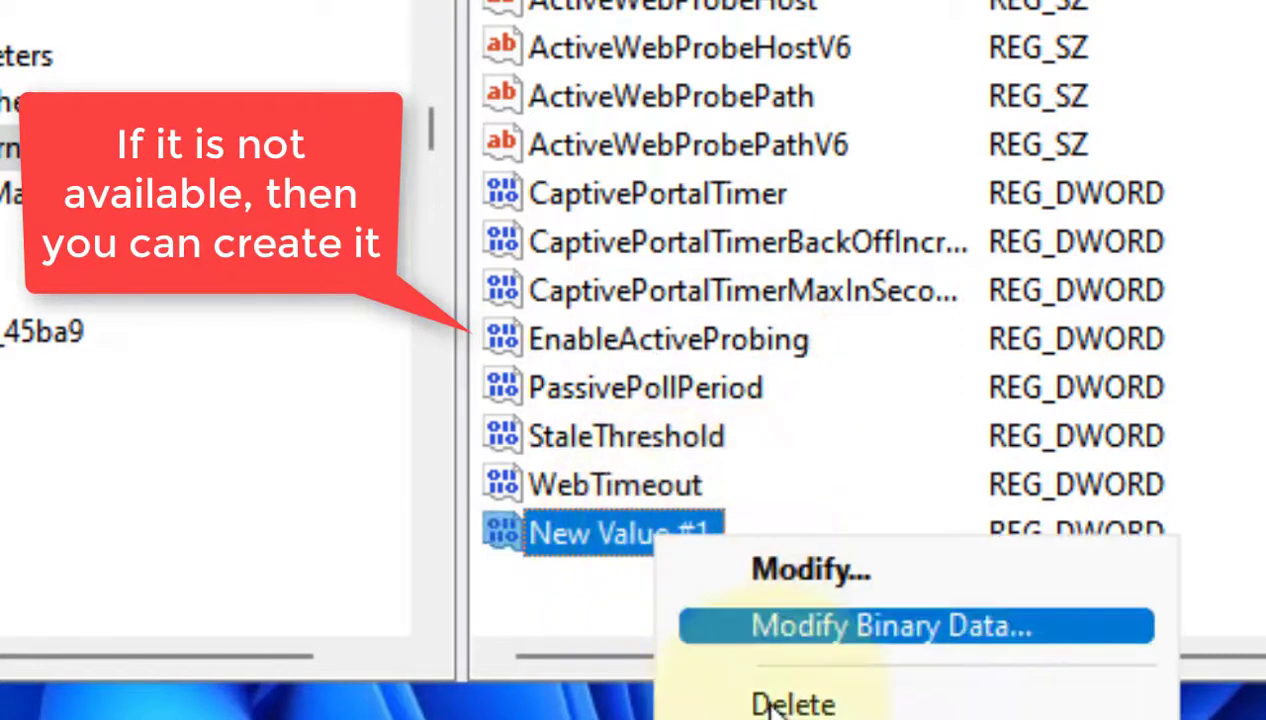
pyautogui.click(770, 718)
pyautogui.write('E')
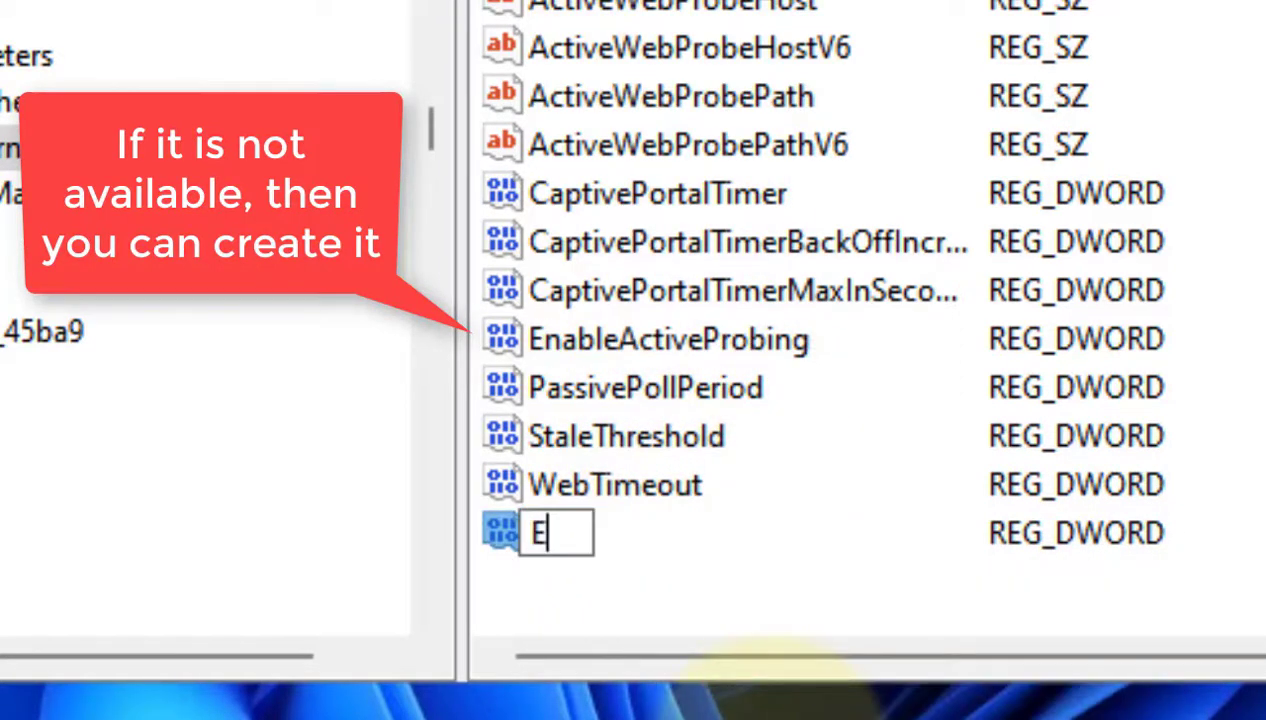
pyautogui.write('nable ')
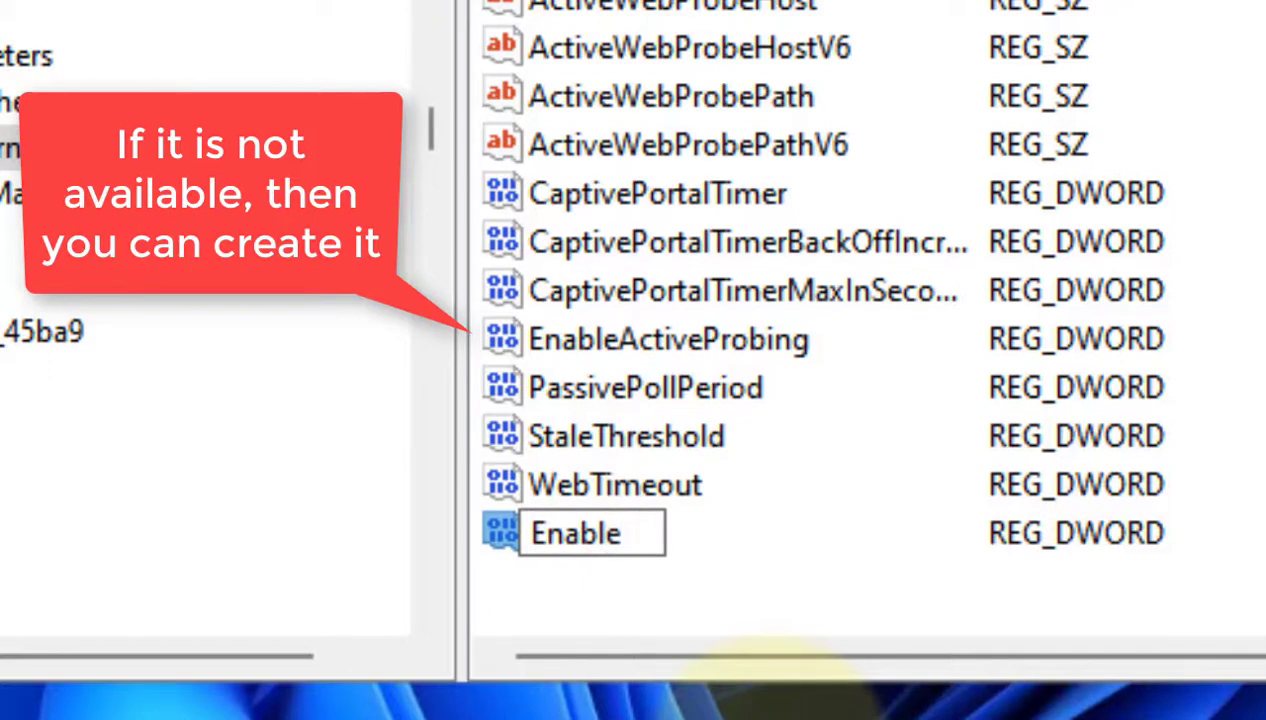
pyautogui.write('Active')
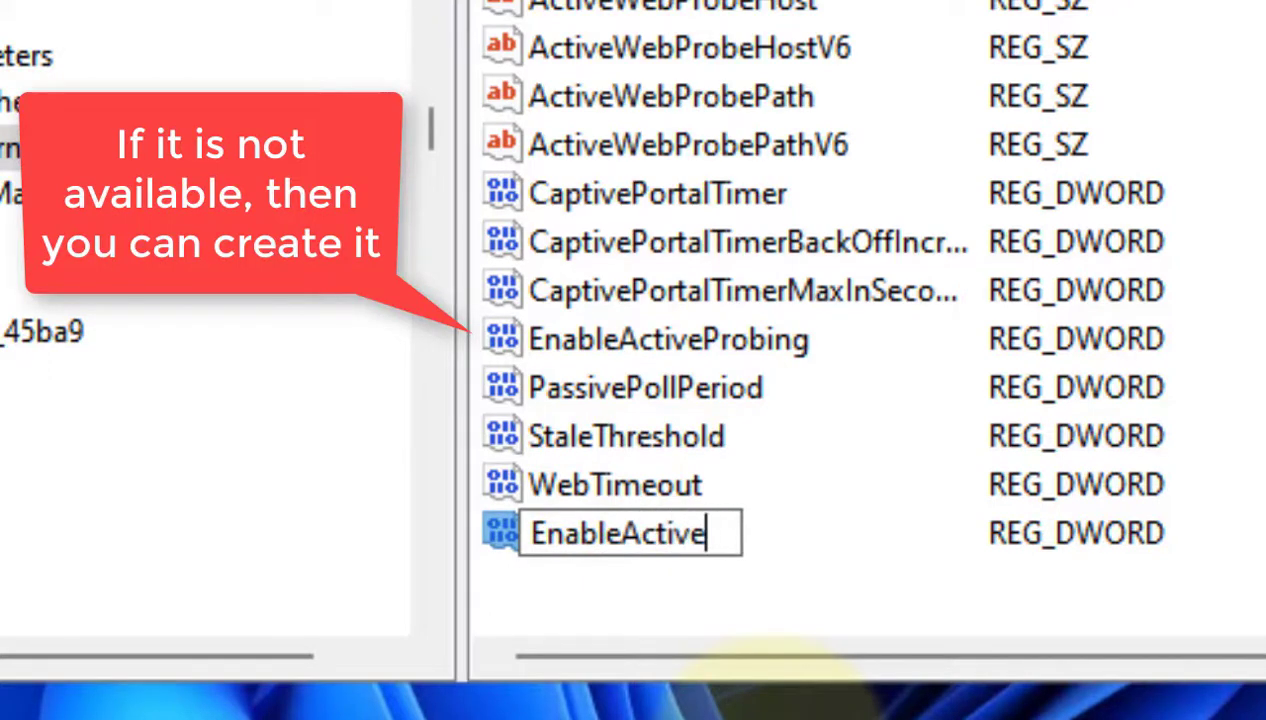
pyautogui.write('Probin')
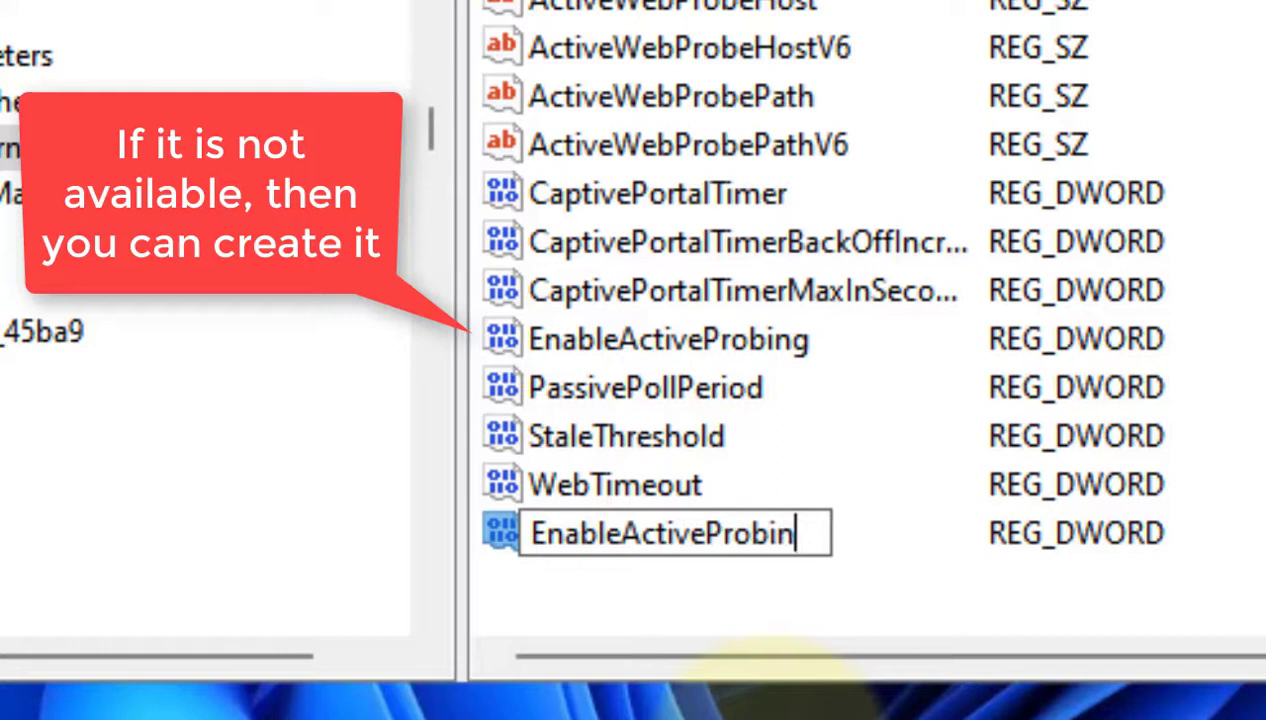
pyautogui.write('g')
pyautogui.doubleClick(828, 530)
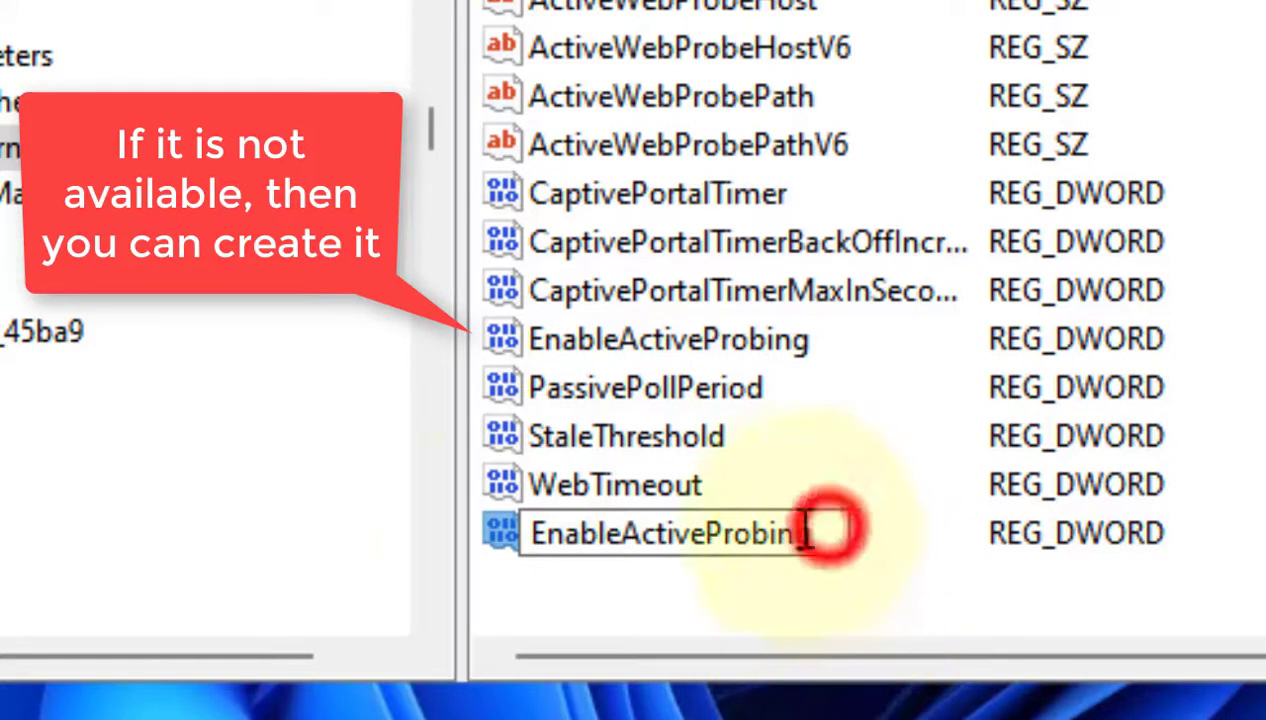
pyautogui.press('BackSpace')
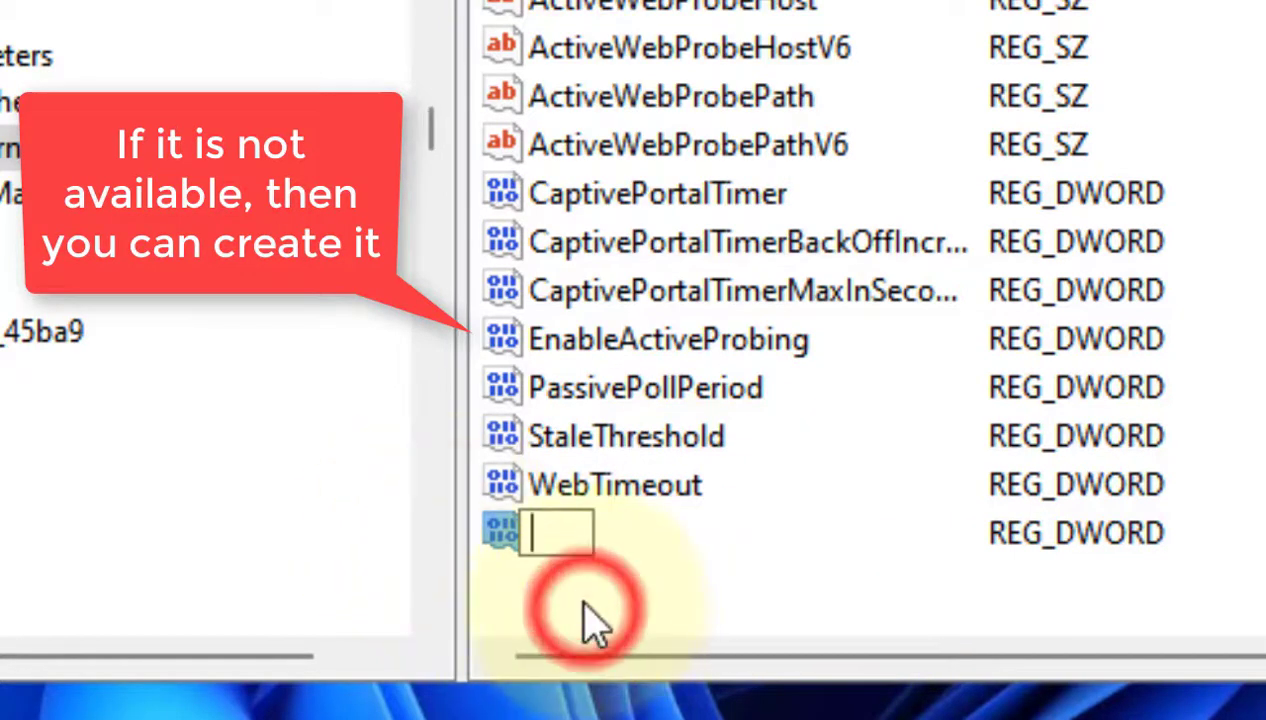
pyautogui.press('Escape')
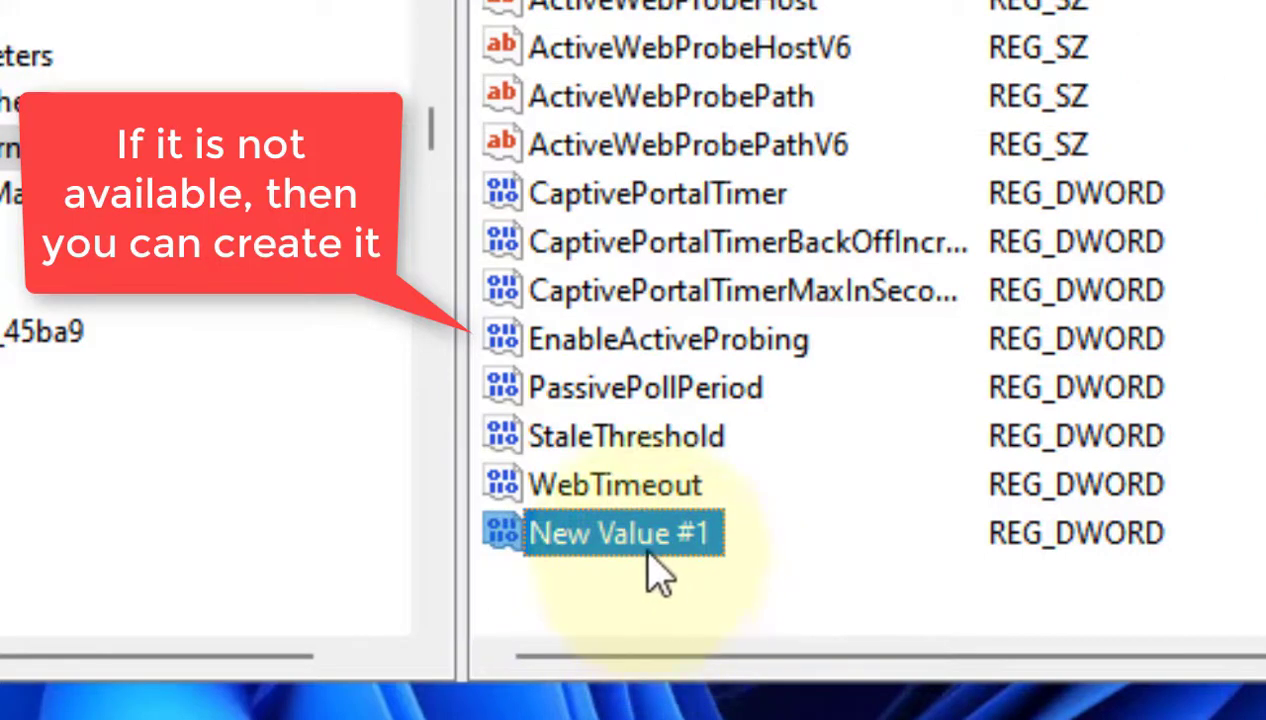
pyautogui.press('Delete')
pyautogui.click(1132, 78)
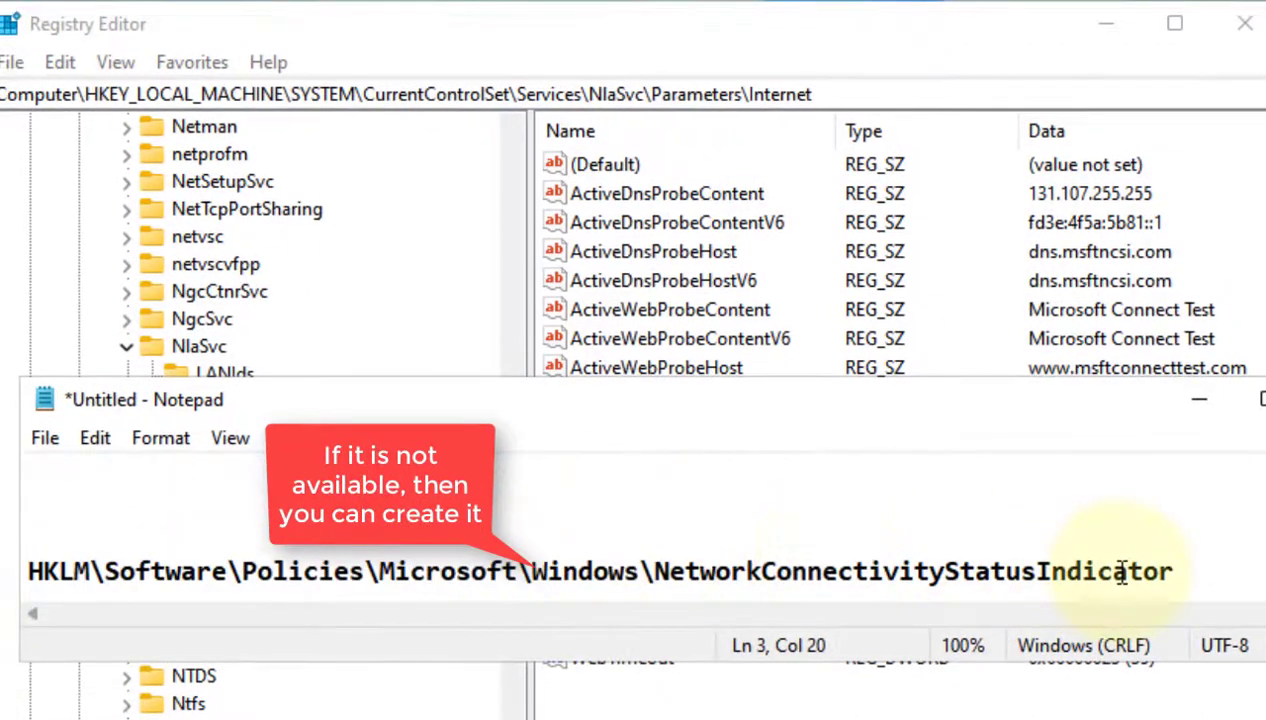
# Paste the Policies\Microsoft\Windows\NetworkConnectivityStatusIndicator path from the notes into the address bar and go there
pyautogui.moveTo(1172, 571); pyautogui.dragTo(27, 573)
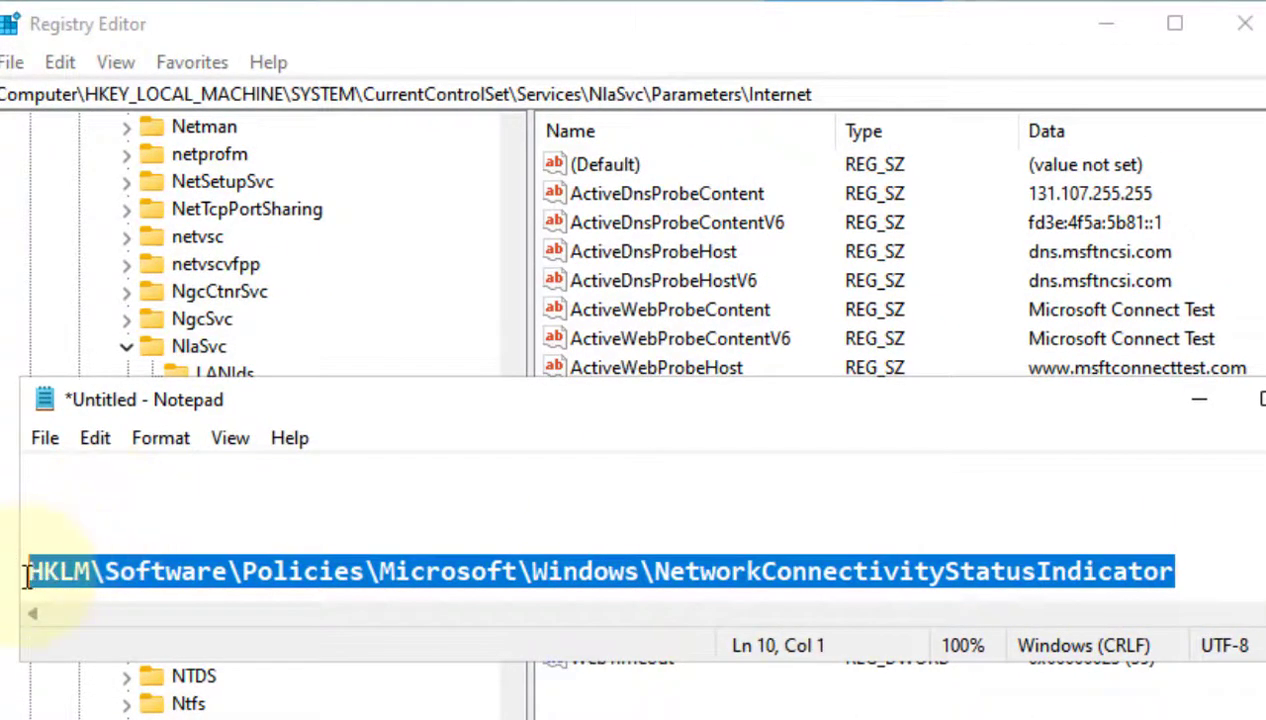
pyautogui.rightClick(65, 565)
pyautogui.click(192, 189)
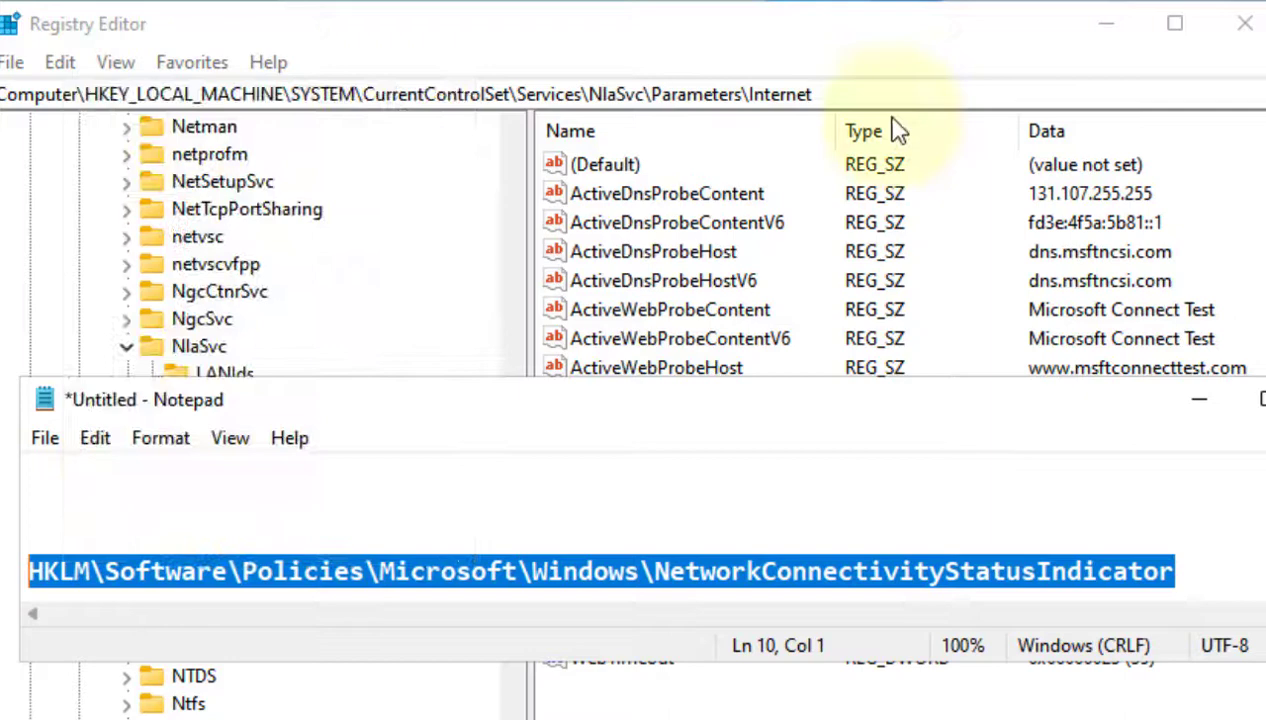
pyautogui.click(888, 92)
pyautogui.click(731, 88)
pyautogui.hotkey('ctrl', 'v')
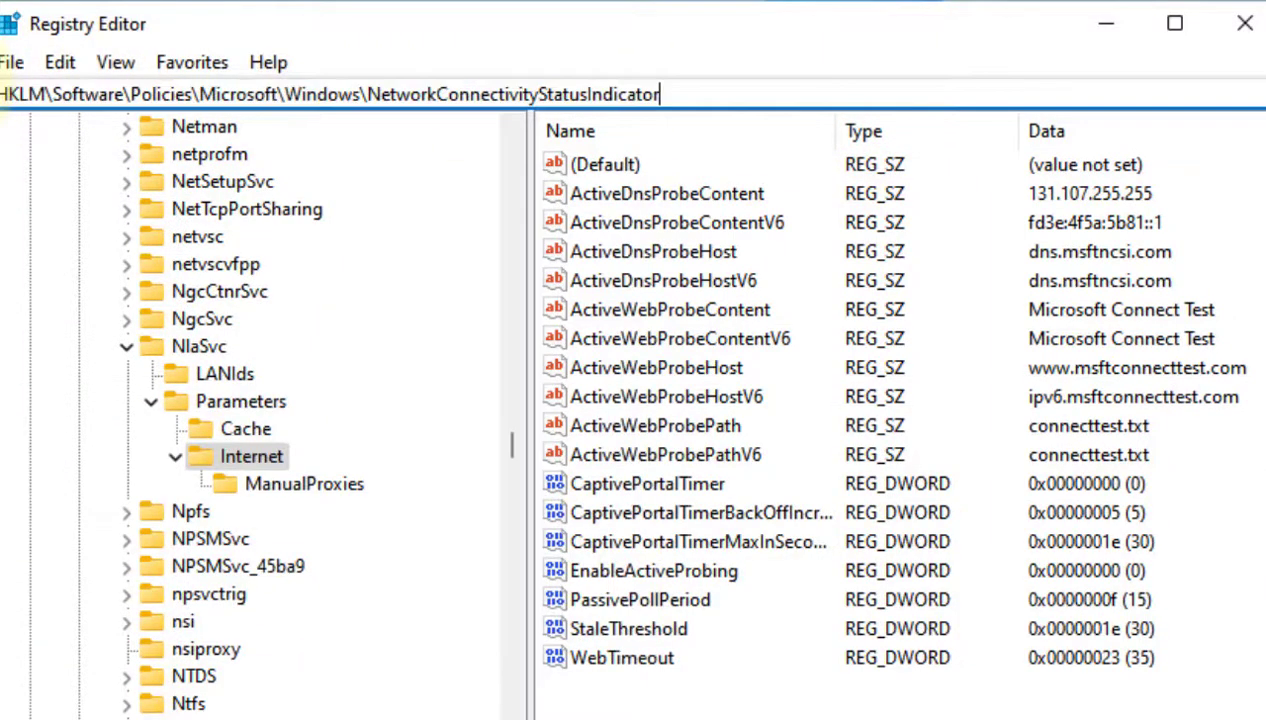
pyautogui.press('Return')
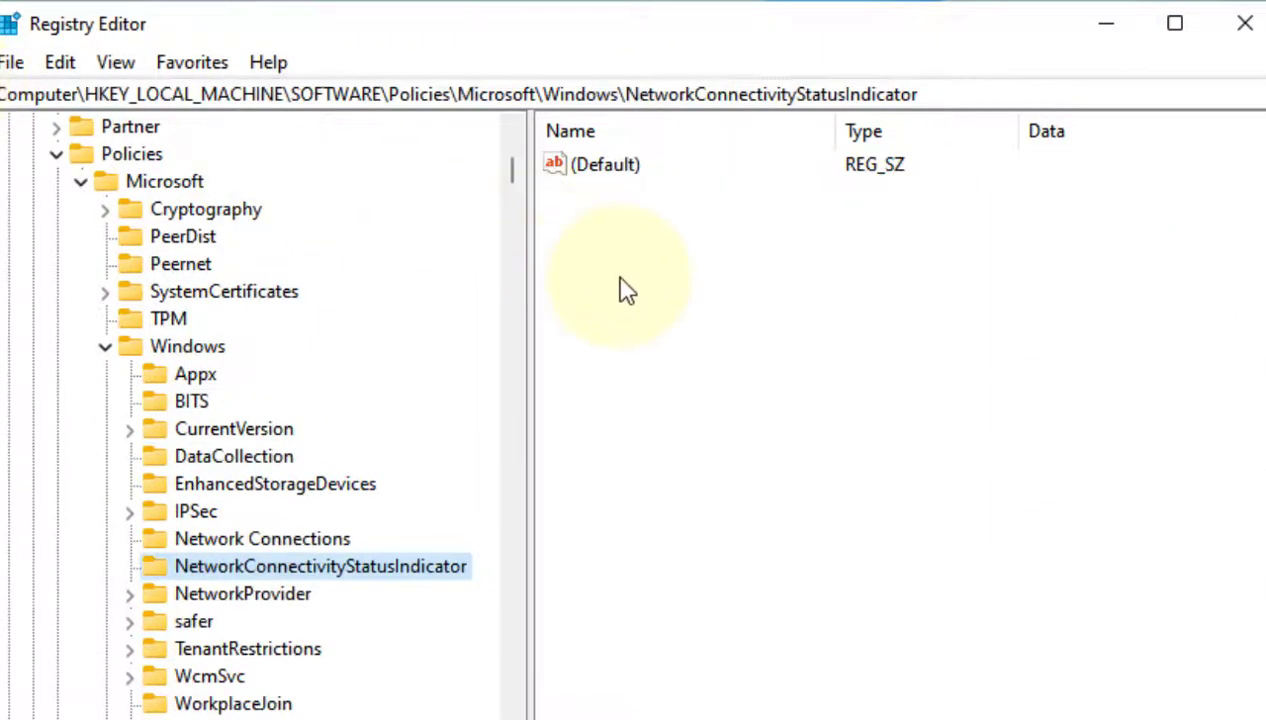
# Look up the NoActiveProbe and DisablePassivePolling value names in the notes
pyautogui.hotkey('alt', 'Tab')
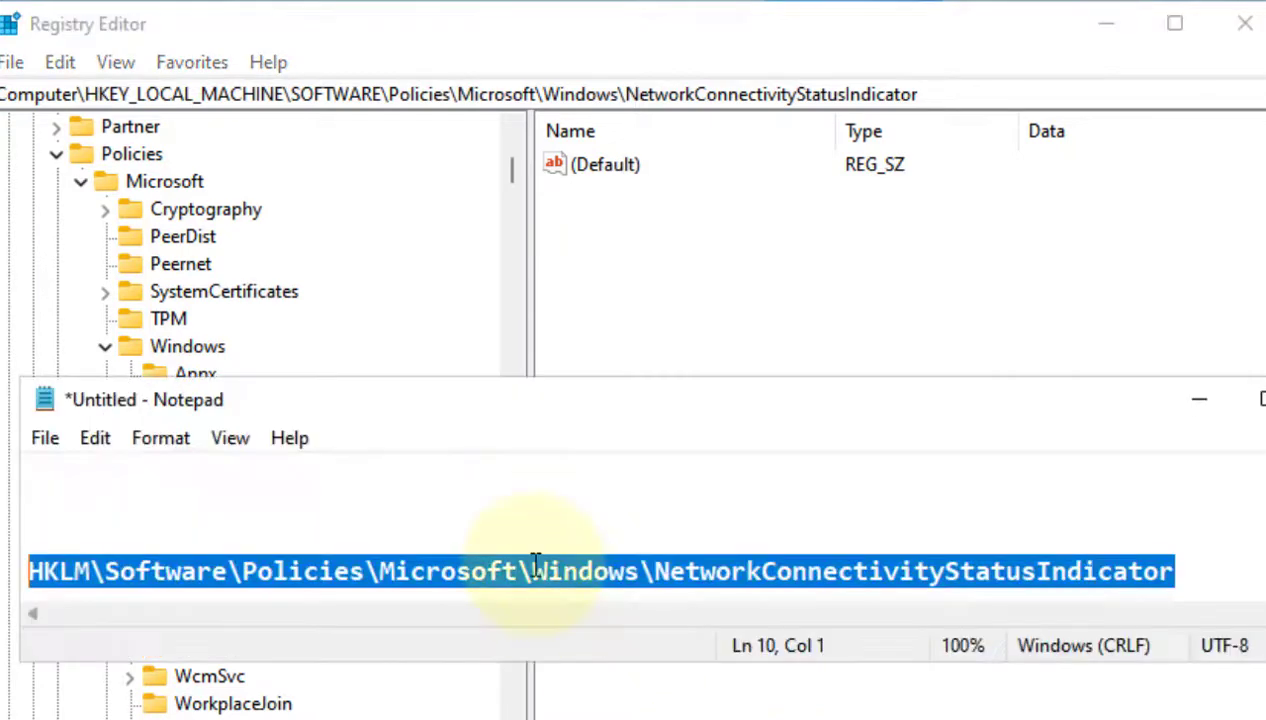
pyautogui.scroll(-1, 557, 535)
pyautogui.scroll(-1, 557, 535)
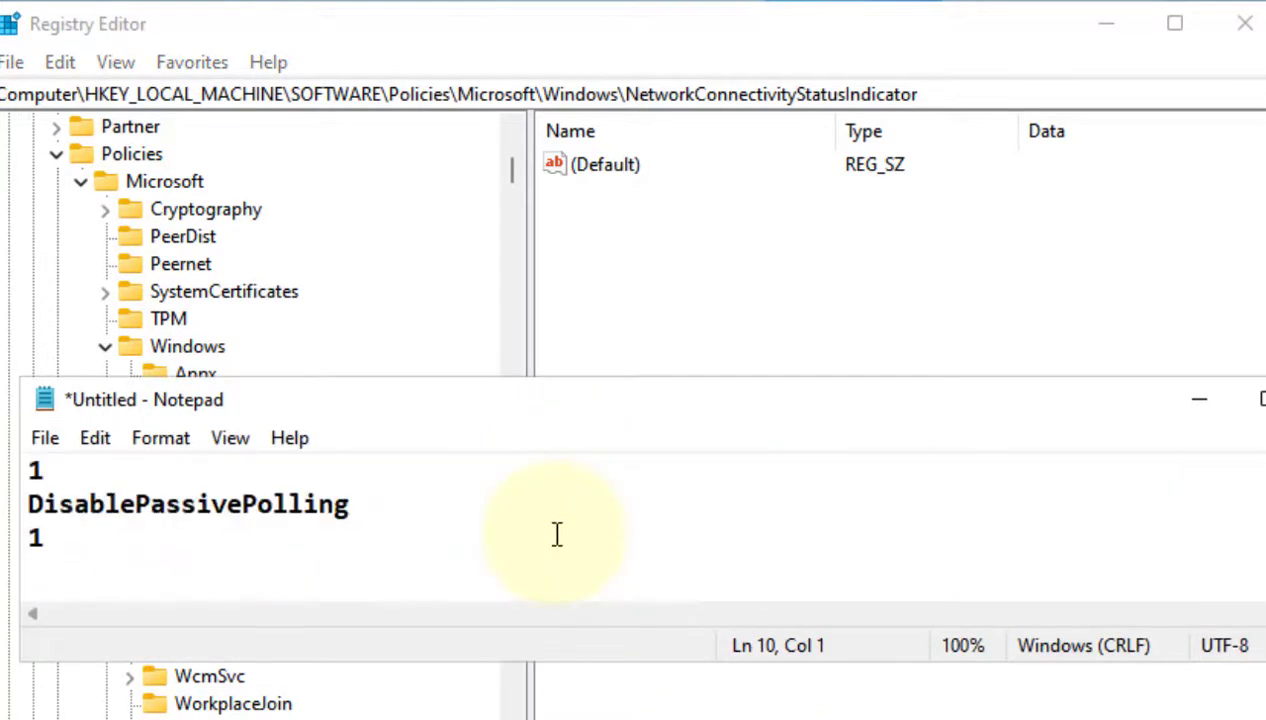
pyautogui.scroll(1, 557, 535)
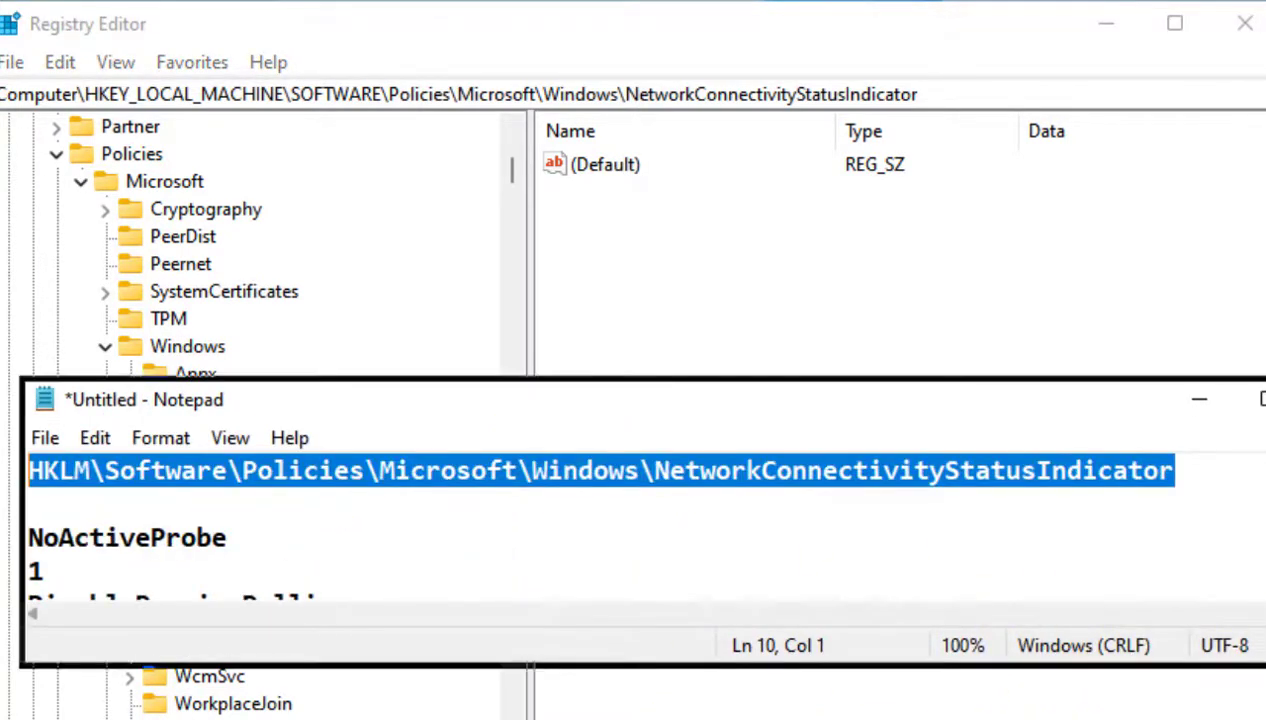
pyautogui.doubleClick(118, 536)
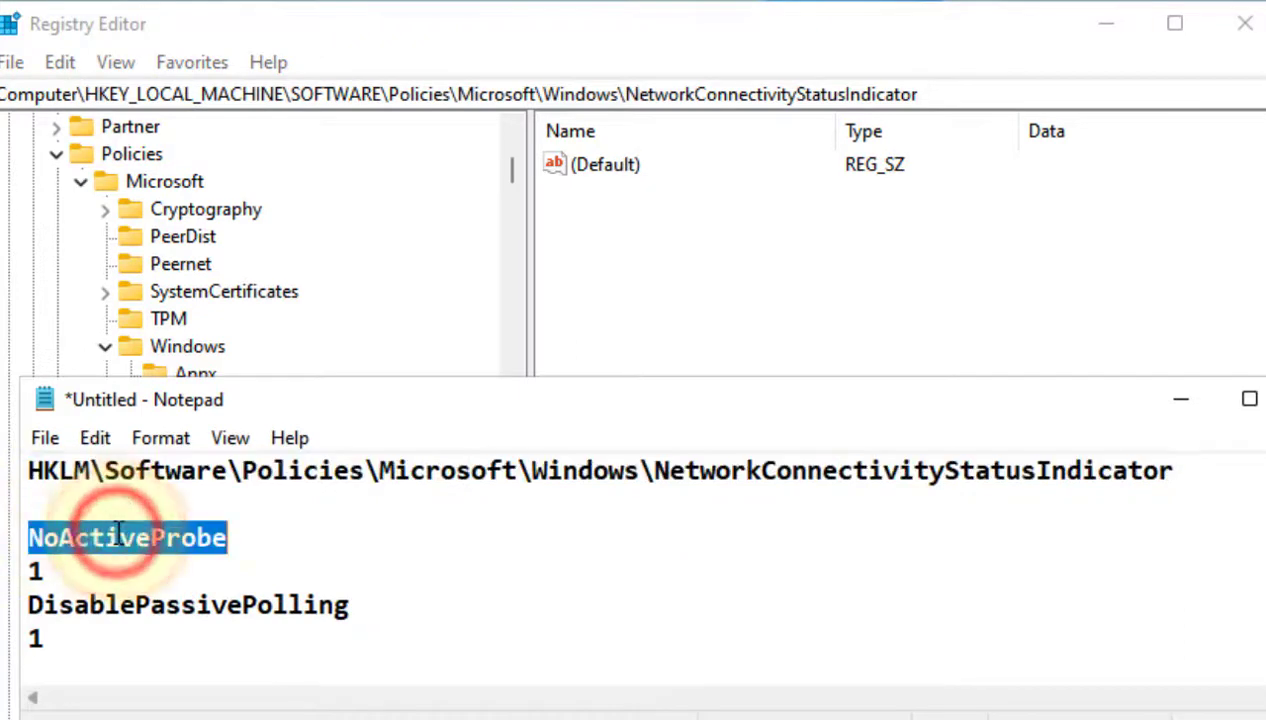
pyautogui.doubleClick(257, 603)
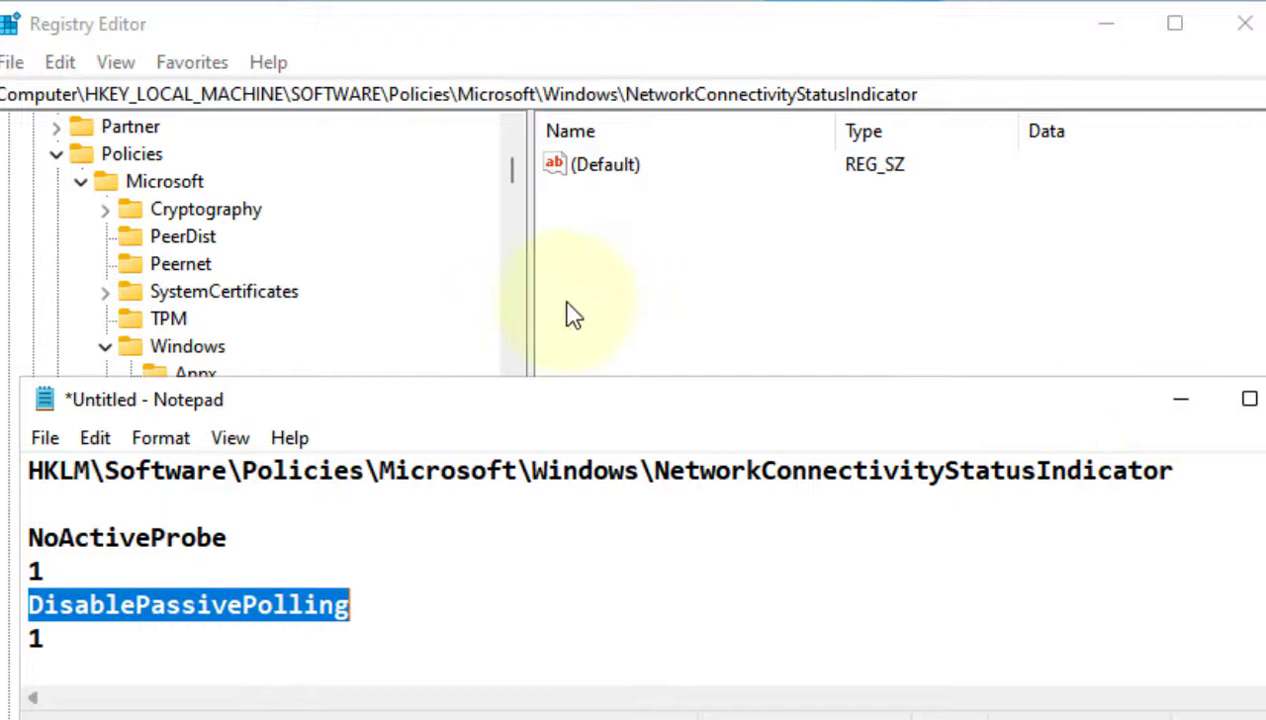
# Create a new DWORD (32-bit) value in the NetworkConnectivityStatusIndicator key
pyautogui.click(655, 268)
pyautogui.rightClick(613, 232)
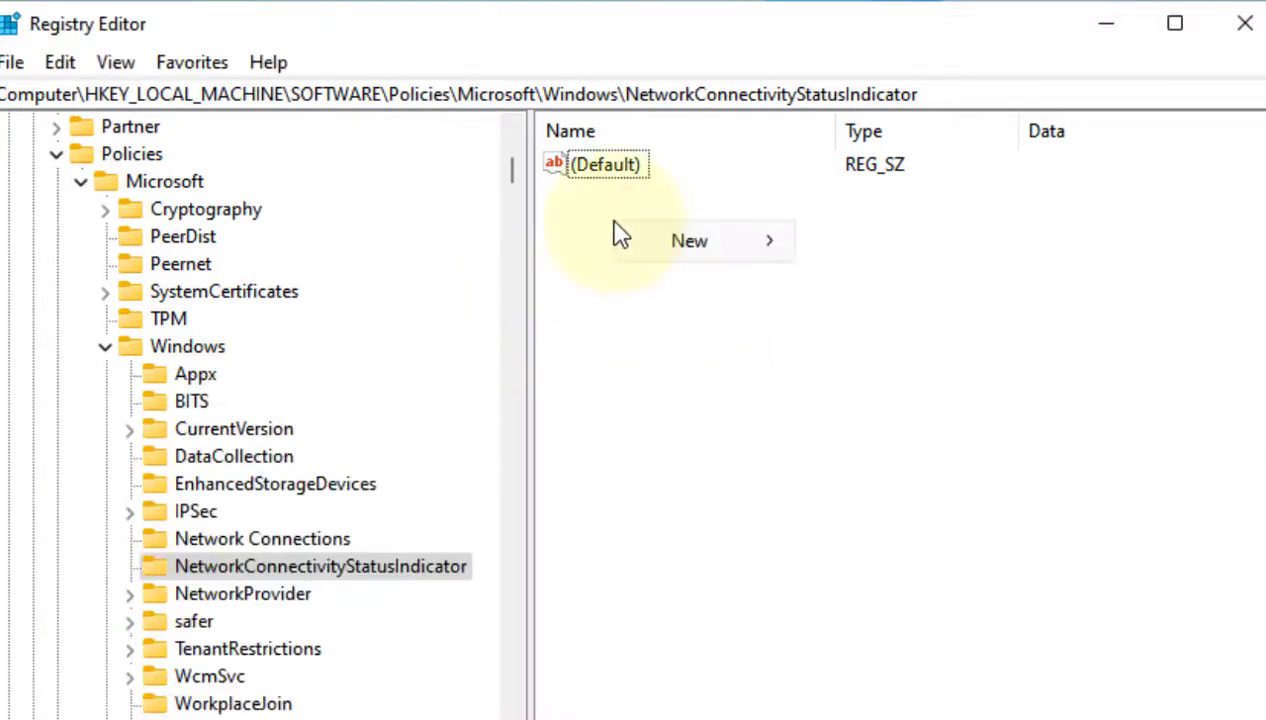
pyautogui.moveTo(762, 245)
pyautogui.click(918, 360)
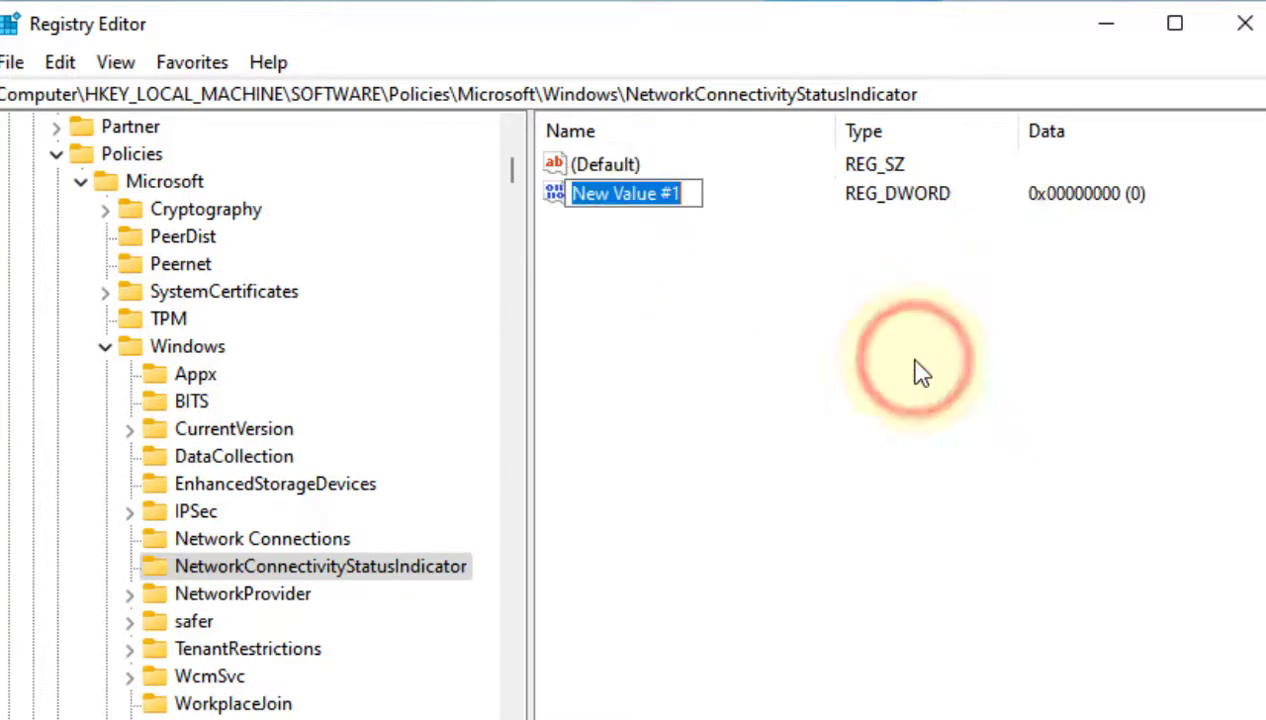
# Rename the new value to NoActiveProbe, copying the name from the notes
pyautogui.hotkey('alt', 'Tab')
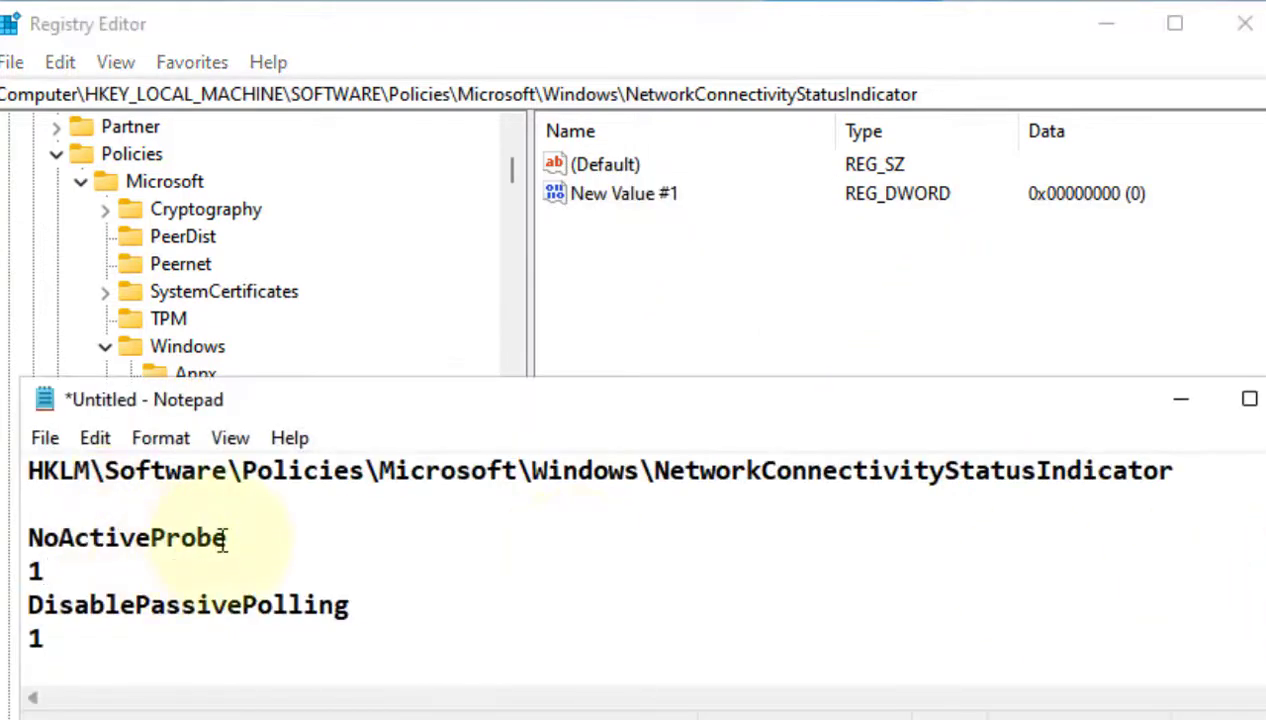
pyautogui.moveTo(229, 537); pyautogui.dragTo(30, 537)
pyautogui.rightClick(48, 537)
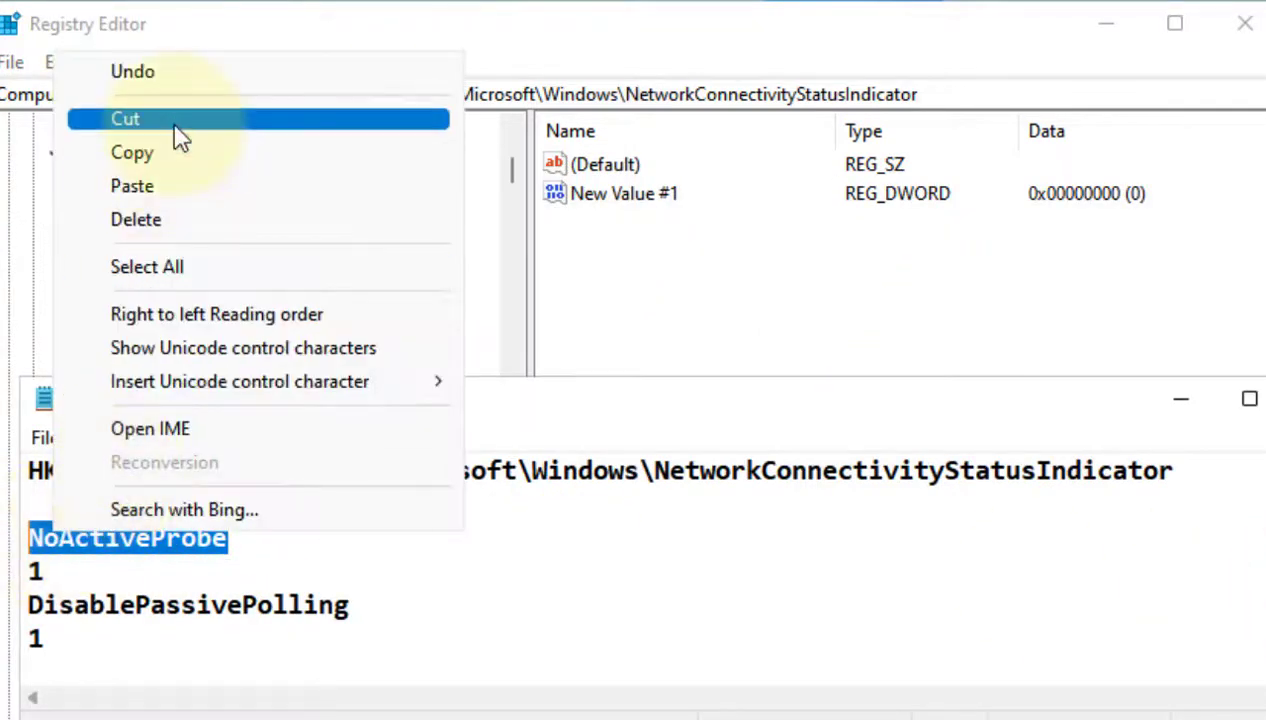
pyautogui.click(175, 161)
pyautogui.click(640, 193)
pyautogui.rightClick(648, 193)
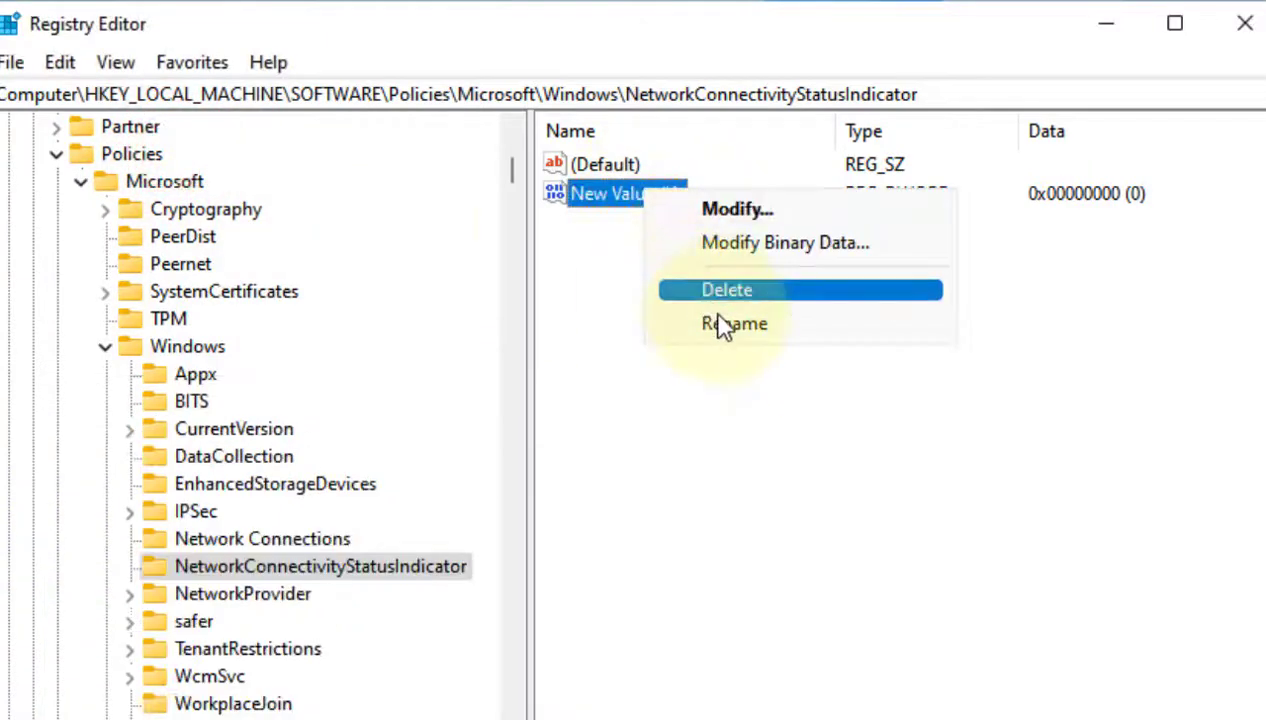
pyautogui.click(723, 326)
pyautogui.hotkey('ctrl', 'v')
pyautogui.click(724, 335)
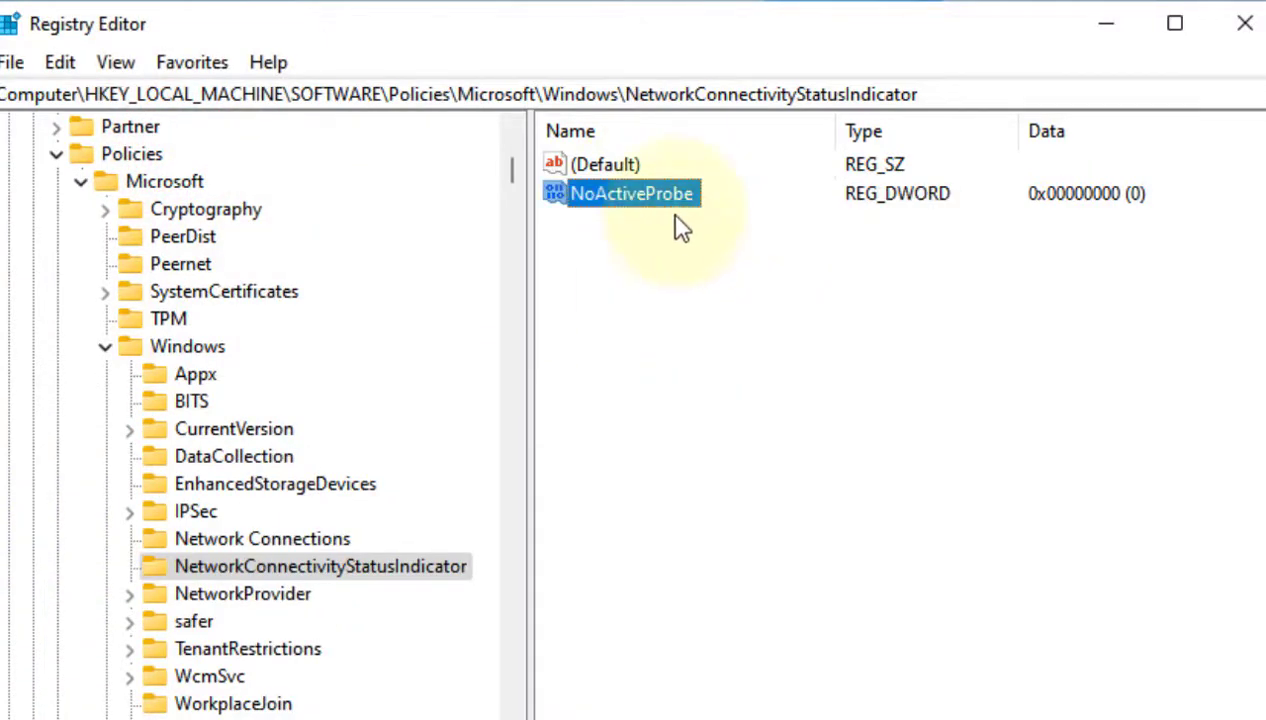
# Set NoActiveProbe's value data to 1
pyautogui.doubleClick(676, 215)
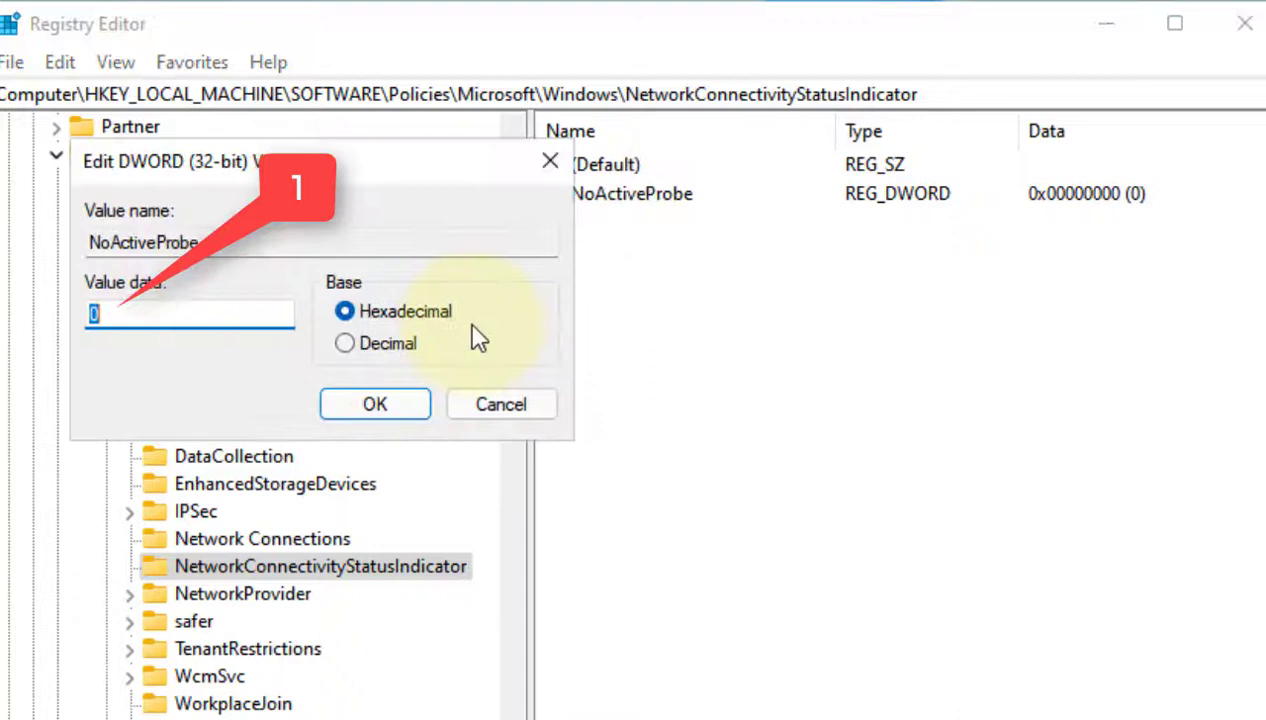
pyautogui.write('1')
pyautogui.click(375, 404)
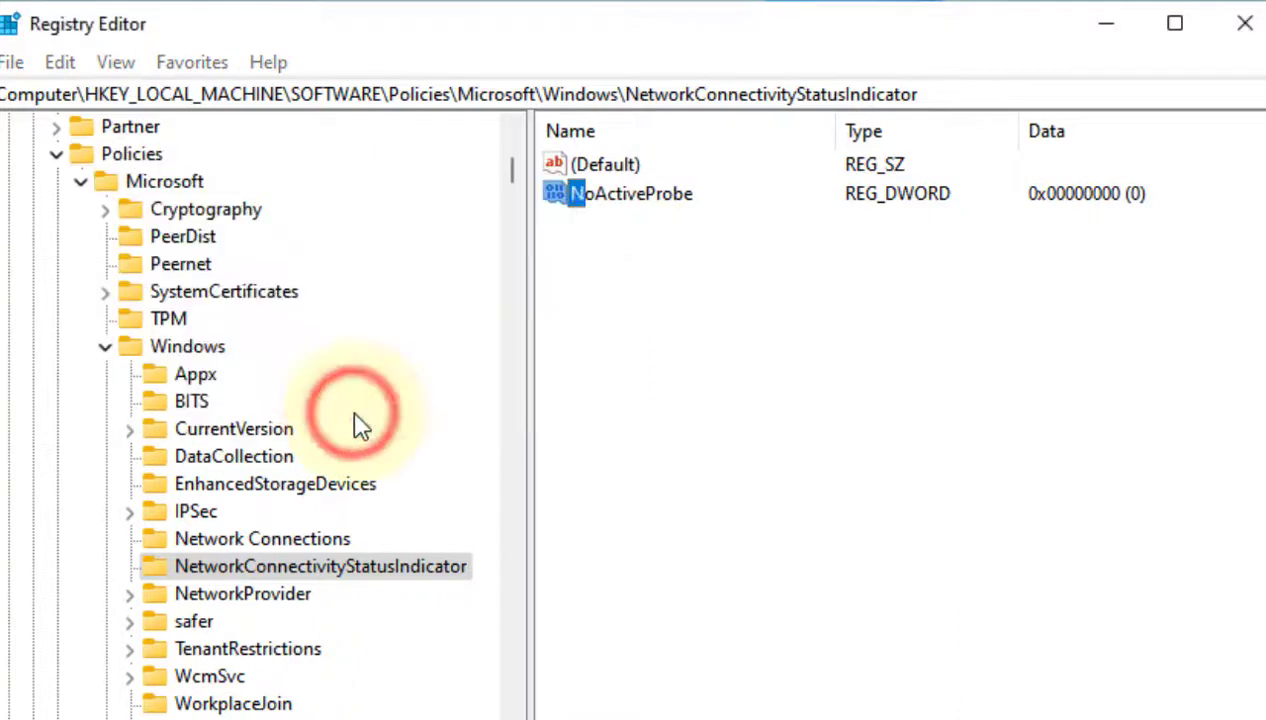
# Create another DWORD (32-bit) value in the key
pyautogui.rightClick(648, 293)
pyautogui.moveTo(757, 305)
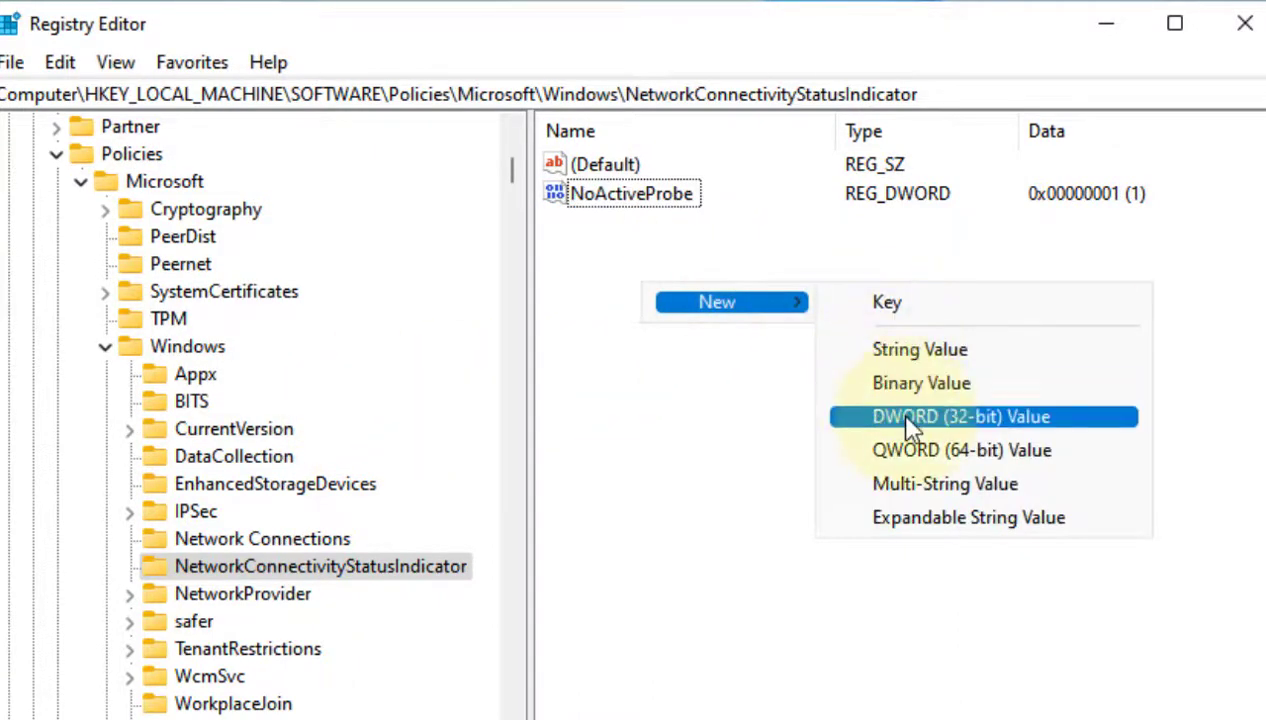
pyautogui.click(910, 417)
# Rename the new value to DisablePassivePolling, copying the name from the notes
pyautogui.hotkey('alt', 'Tab')
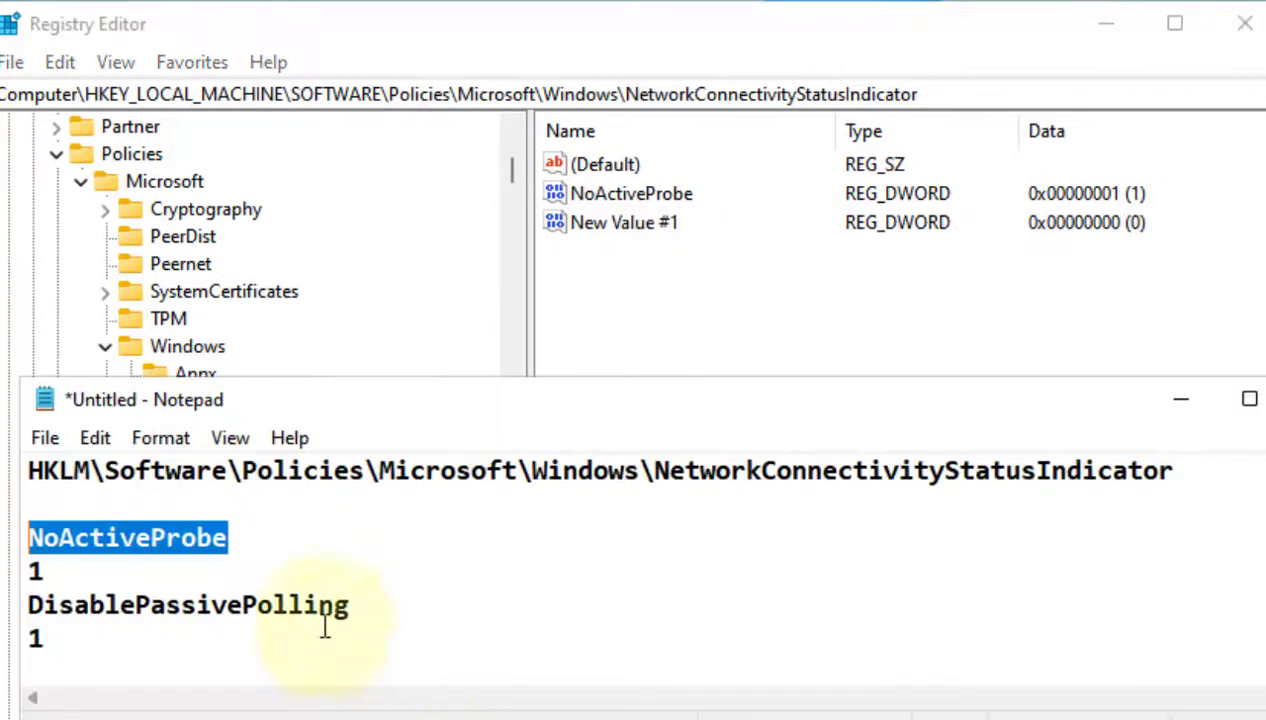
pyautogui.doubleClick(340, 602)
pyautogui.rightClick(270, 600)
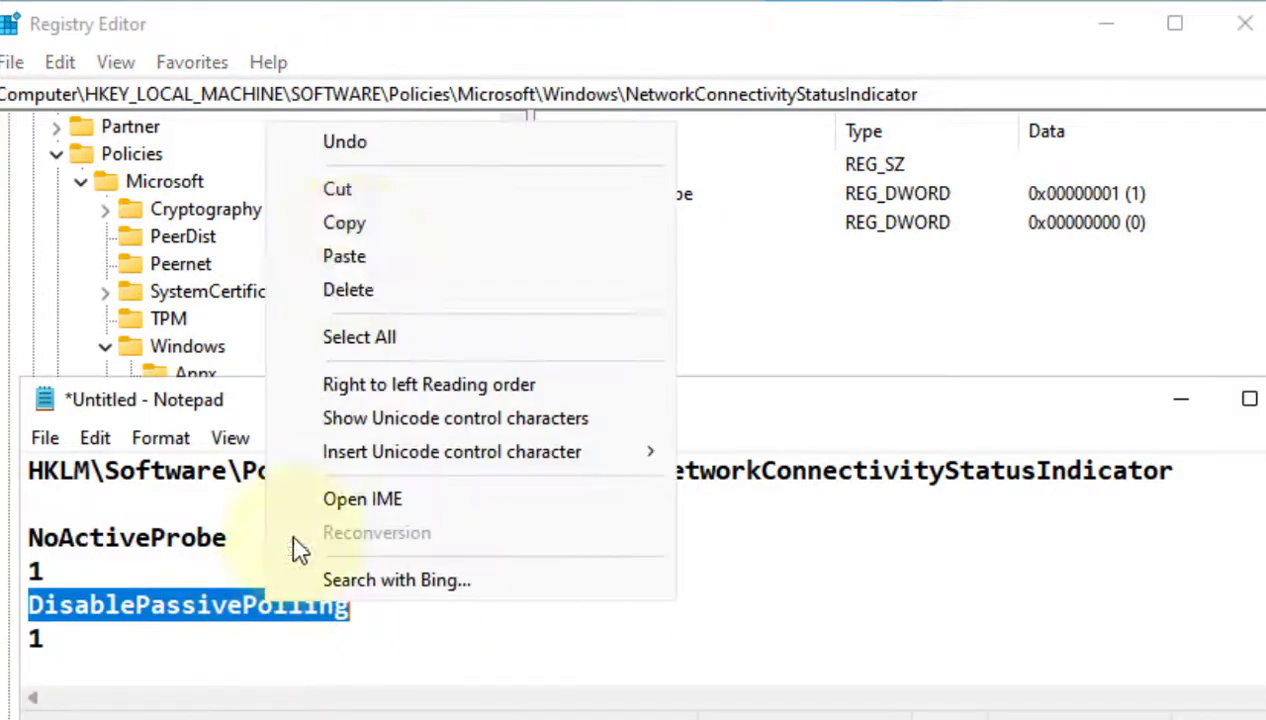
pyautogui.click(360, 220)
pyautogui.rightClick(592, 225)
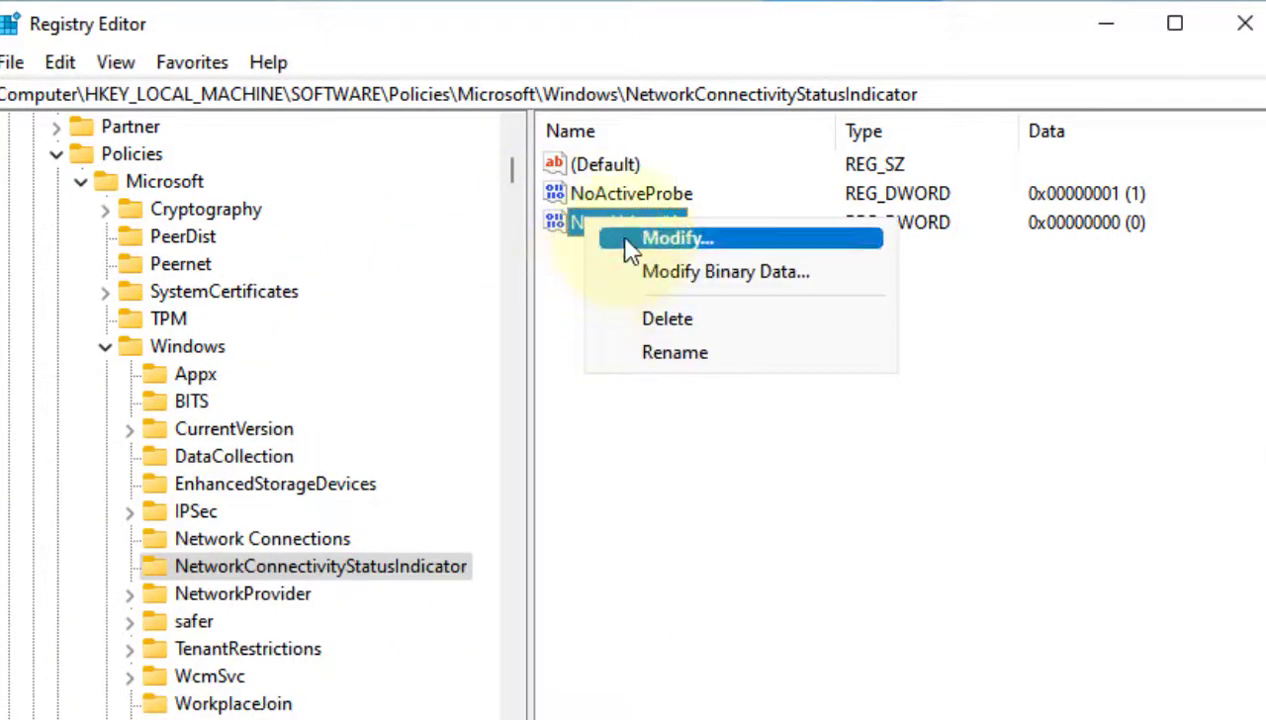
pyautogui.click(625, 243)
pyautogui.click(500, 405)
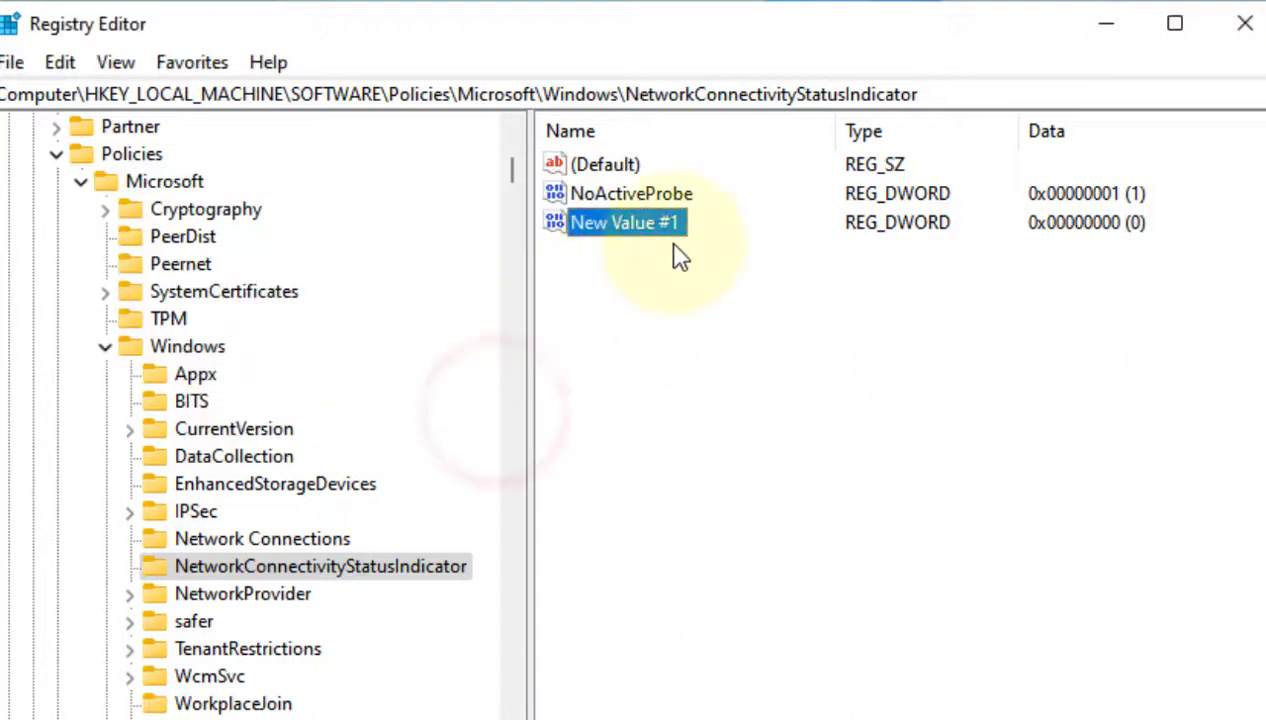
pyautogui.rightClick(678, 228)
pyautogui.click(730, 368)
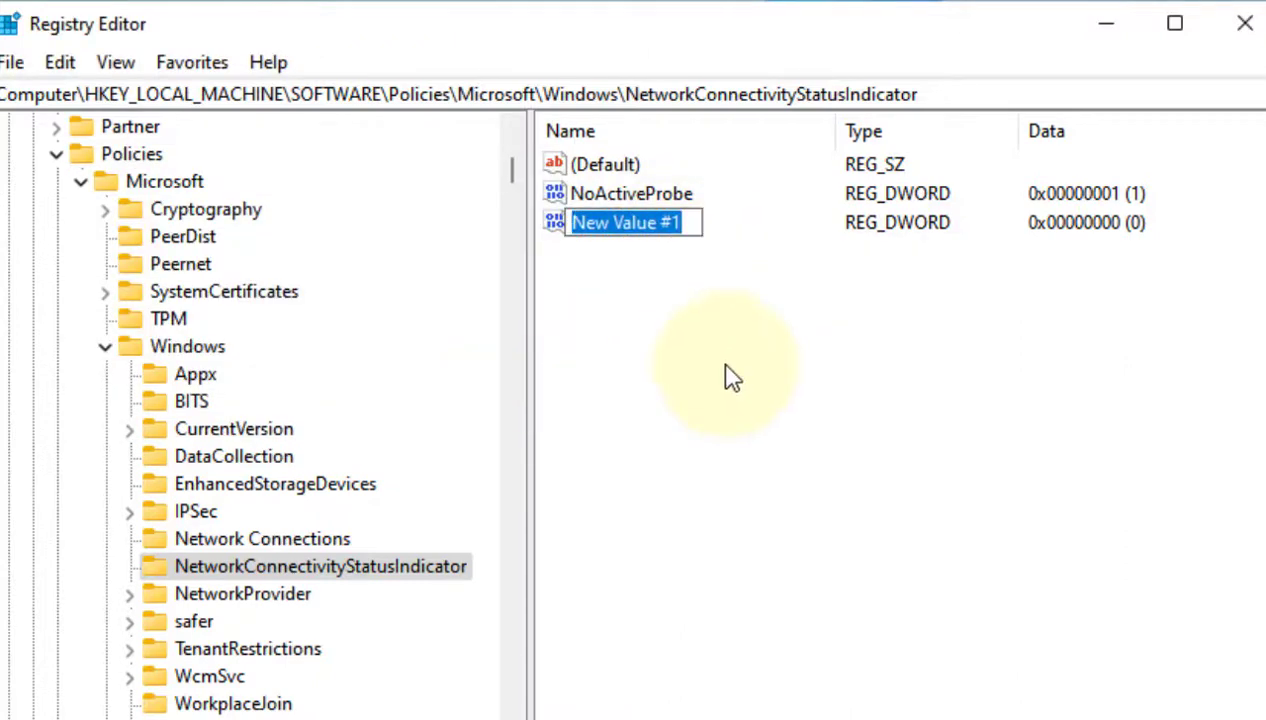
pyautogui.hotkey('ctrl', 'v')
pyautogui.click(712, 387)
# Set DisablePassivePolling's value data to 1
pyautogui.doubleClick(670, 240)
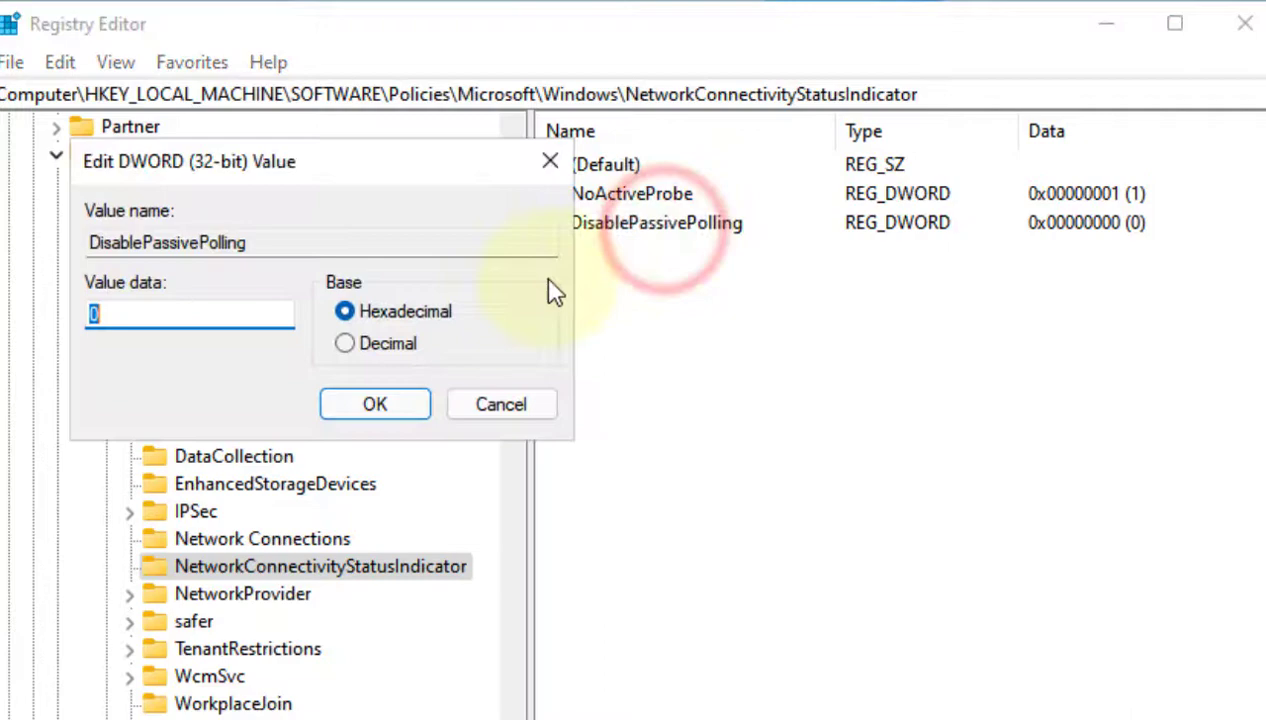
pyautogui.write('1')
pyautogui.click(366, 402)
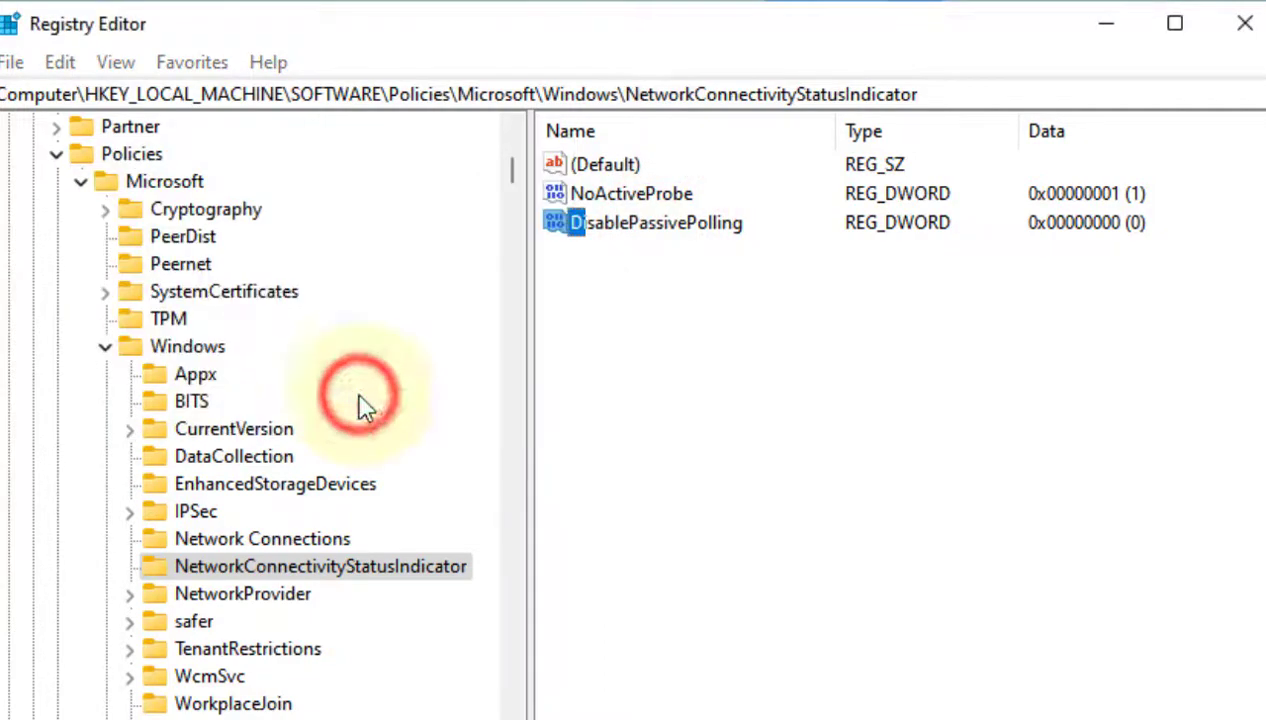
pyautogui.click(686, 426)
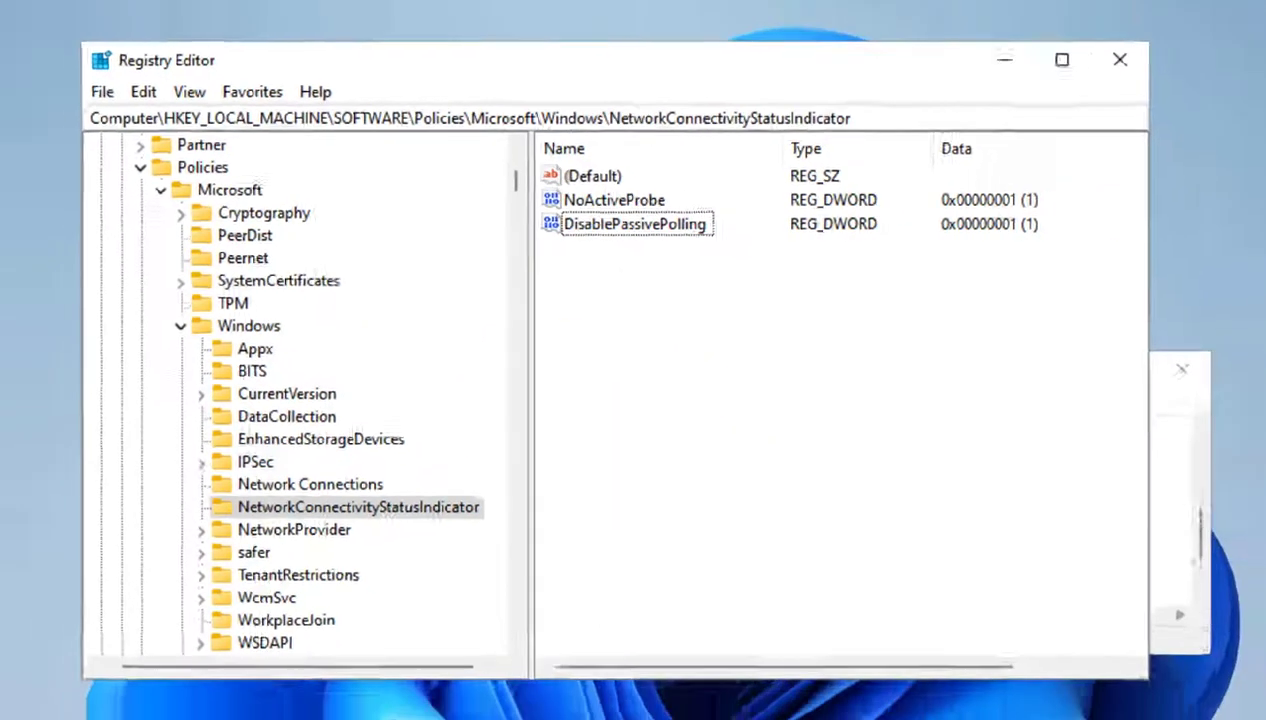
# Close the Start menu and its power options, then minimize Registry Editor and Notepad
pyautogui.press('super')
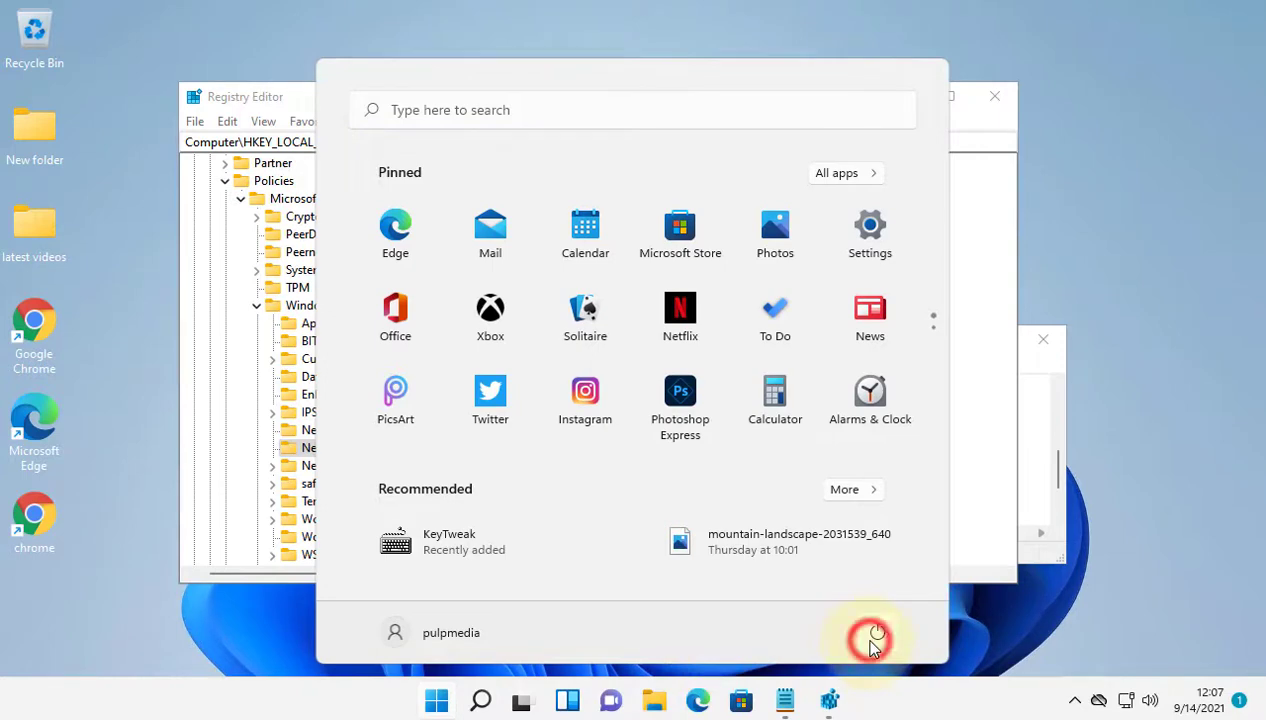
pyautogui.click(872, 638)
pyautogui.click(985, 420)
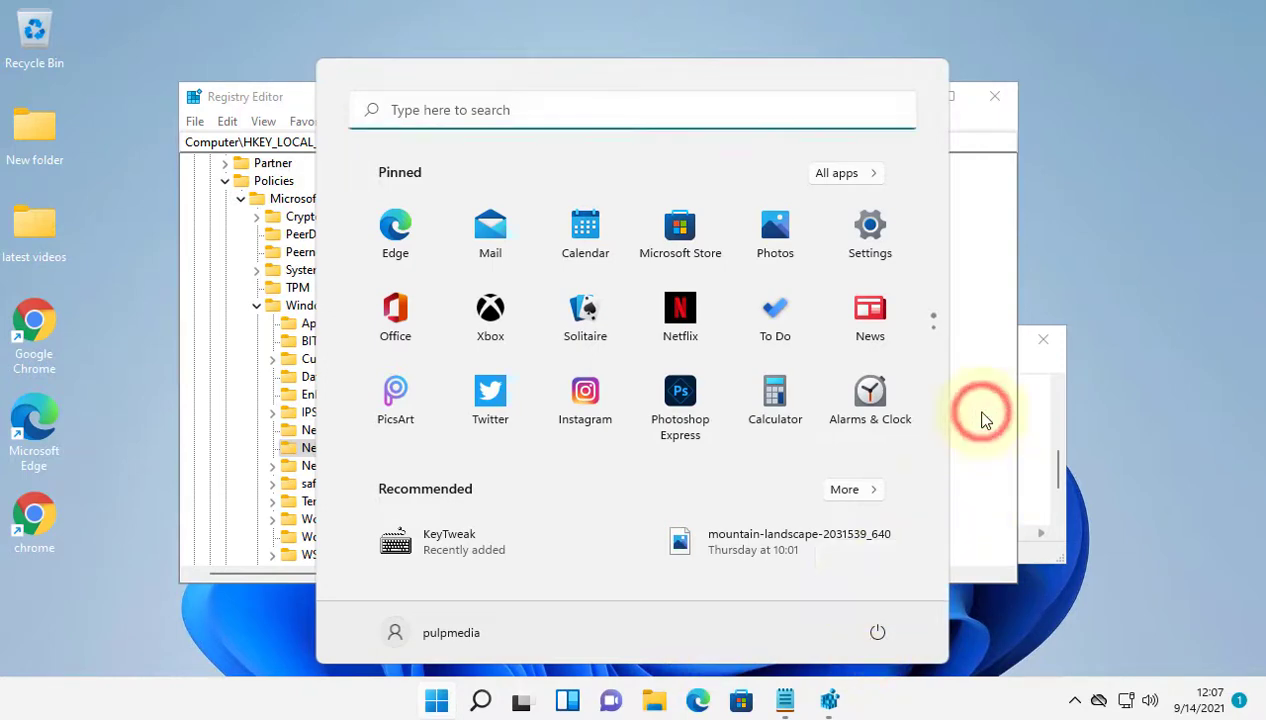
pyautogui.click(981, 418)
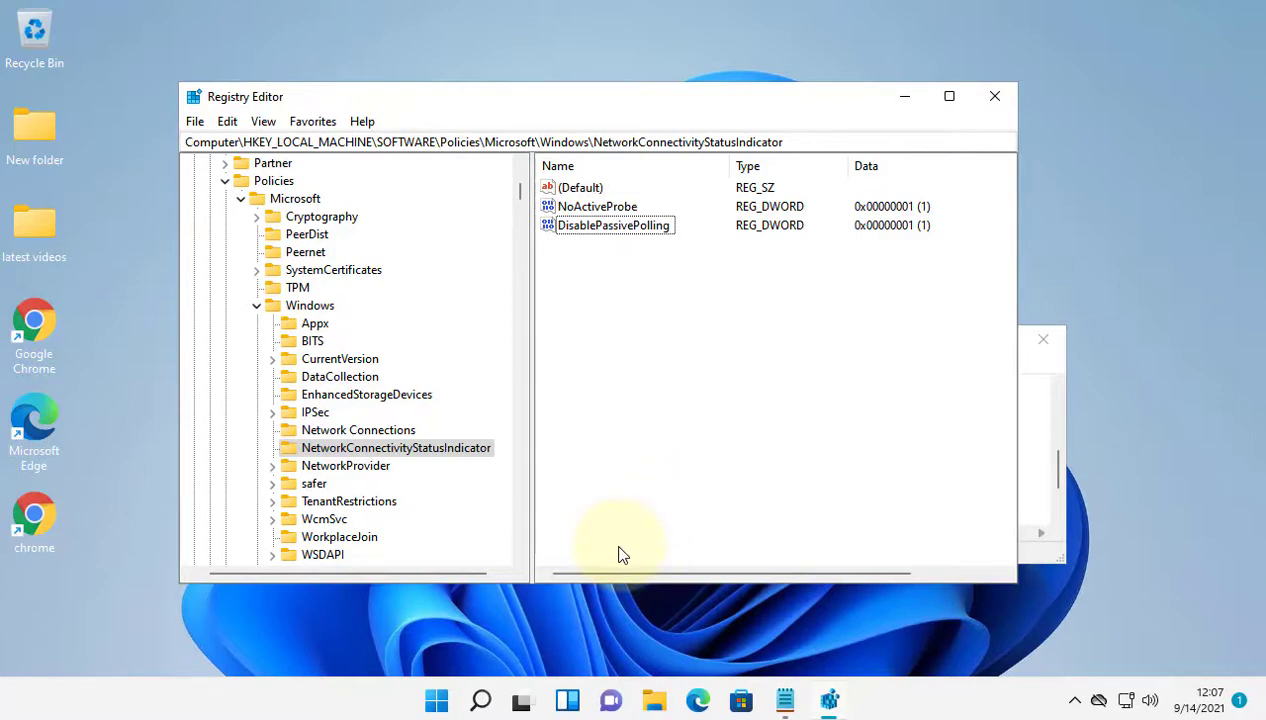
pyautogui.click(902, 97)
pyautogui.click(952, 340)
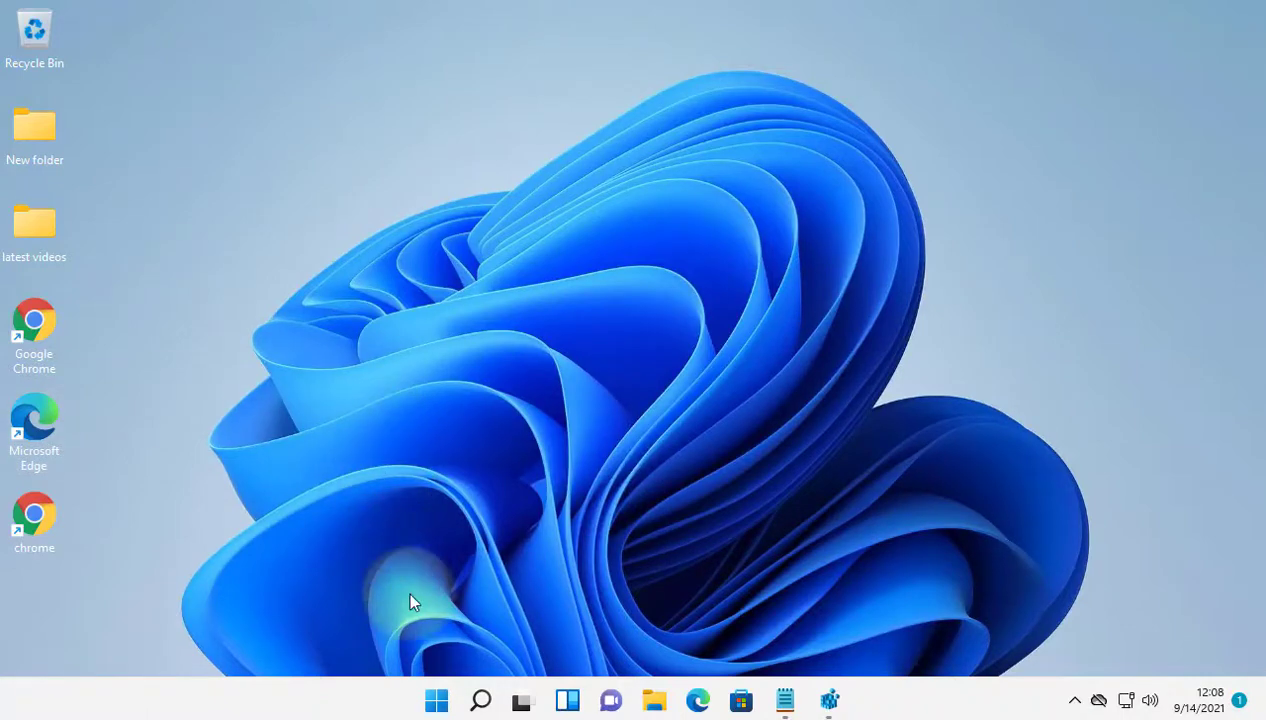
# Search for gpedit.msc and launch the Local Group Policy Editor from the results
pyautogui.click(480, 700)
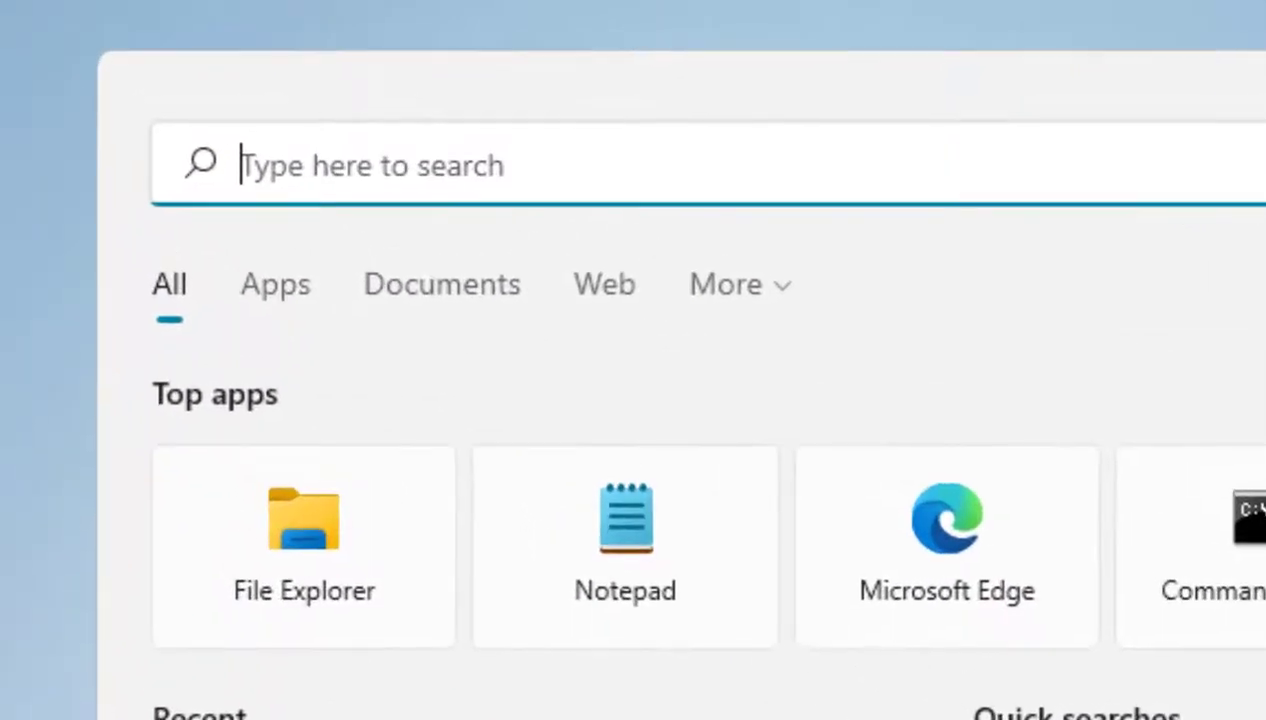
pyautogui.write('gpedit')
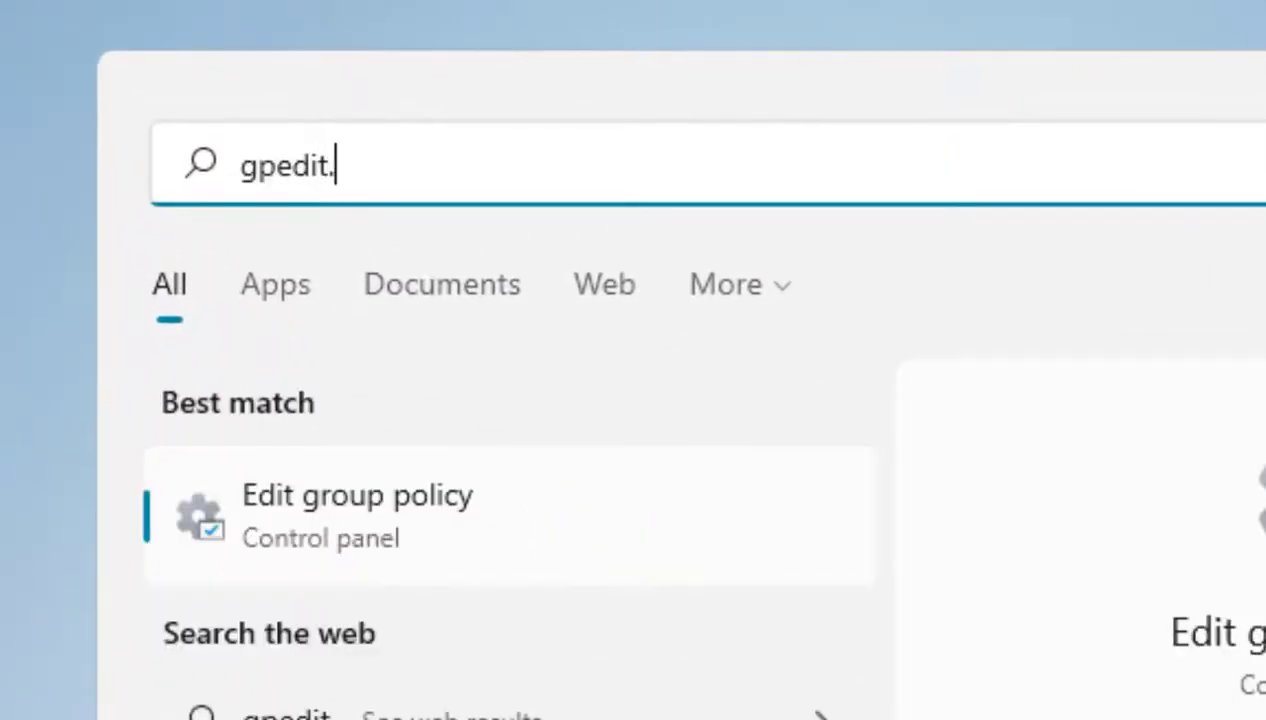
pyautogui.write('.msc')
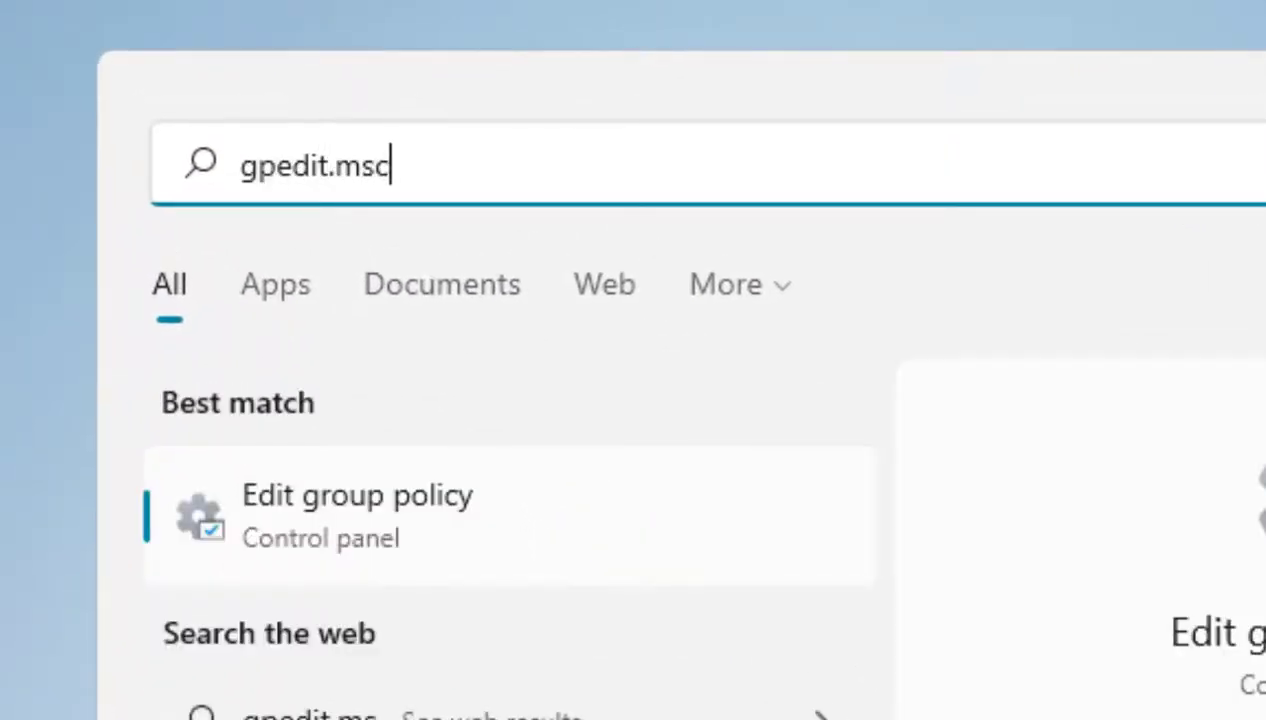
pyautogui.click(364, 526)
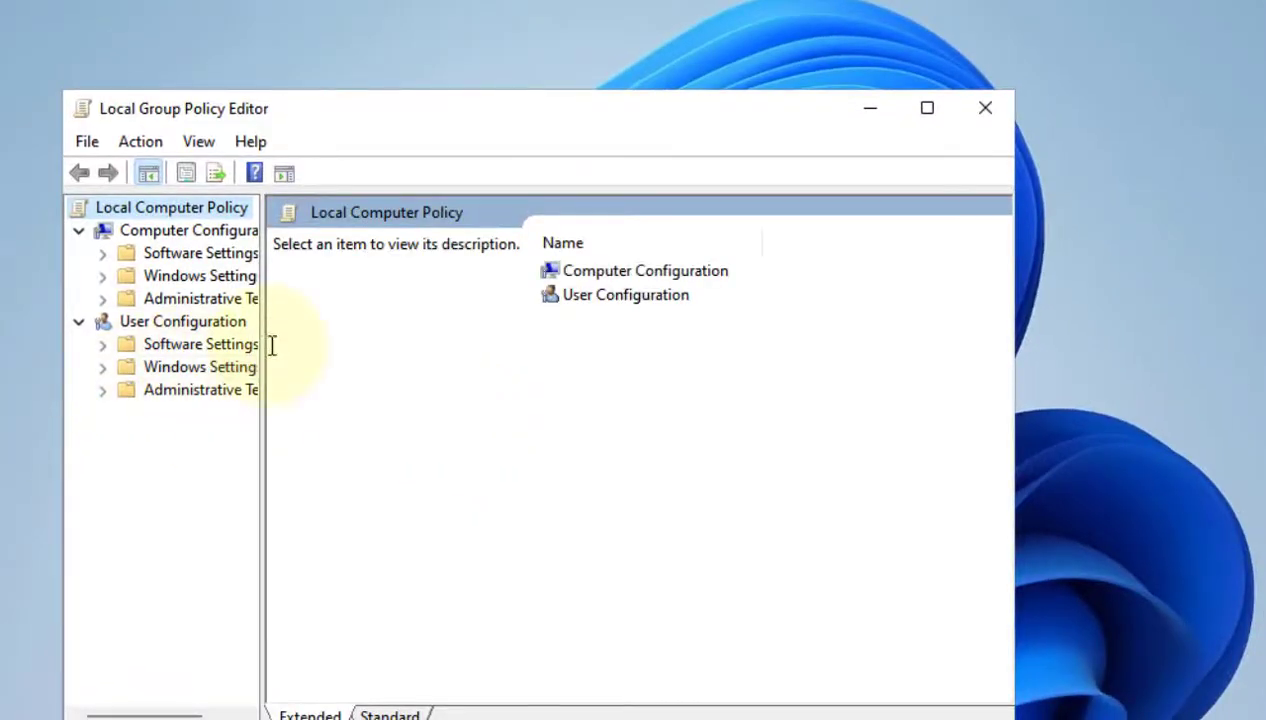
# Widen the tree pane and expand Computer Configuration > Administrative Templates > System
pyautogui.moveTo(266, 341); pyautogui.dragTo(432, 328)
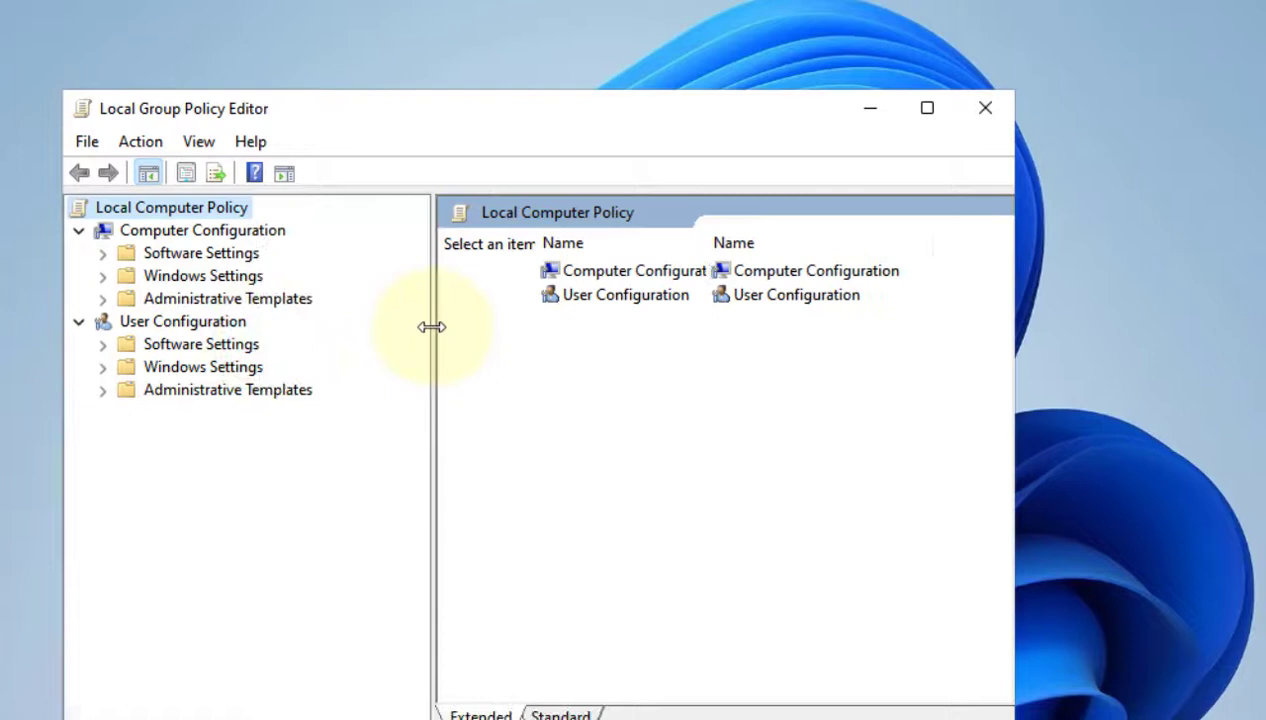
pyautogui.click(183, 235)
pyautogui.doubleClick(203, 300)
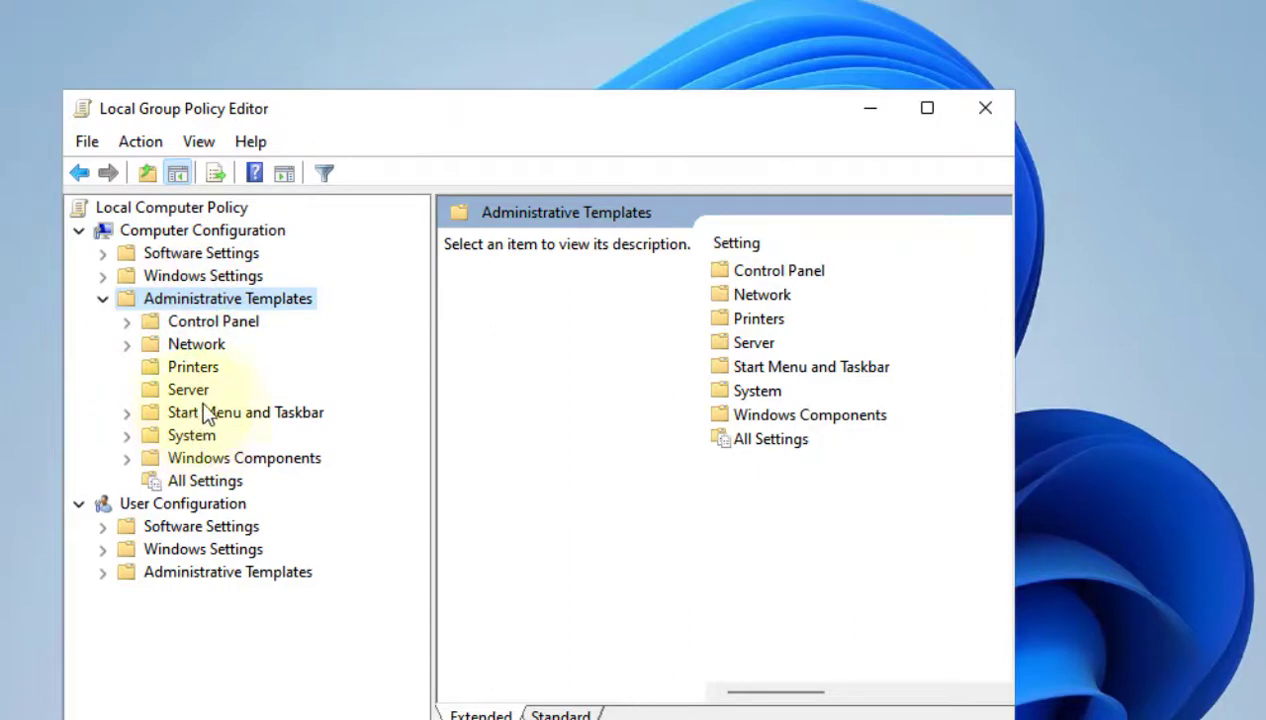
pyautogui.click(203, 438)
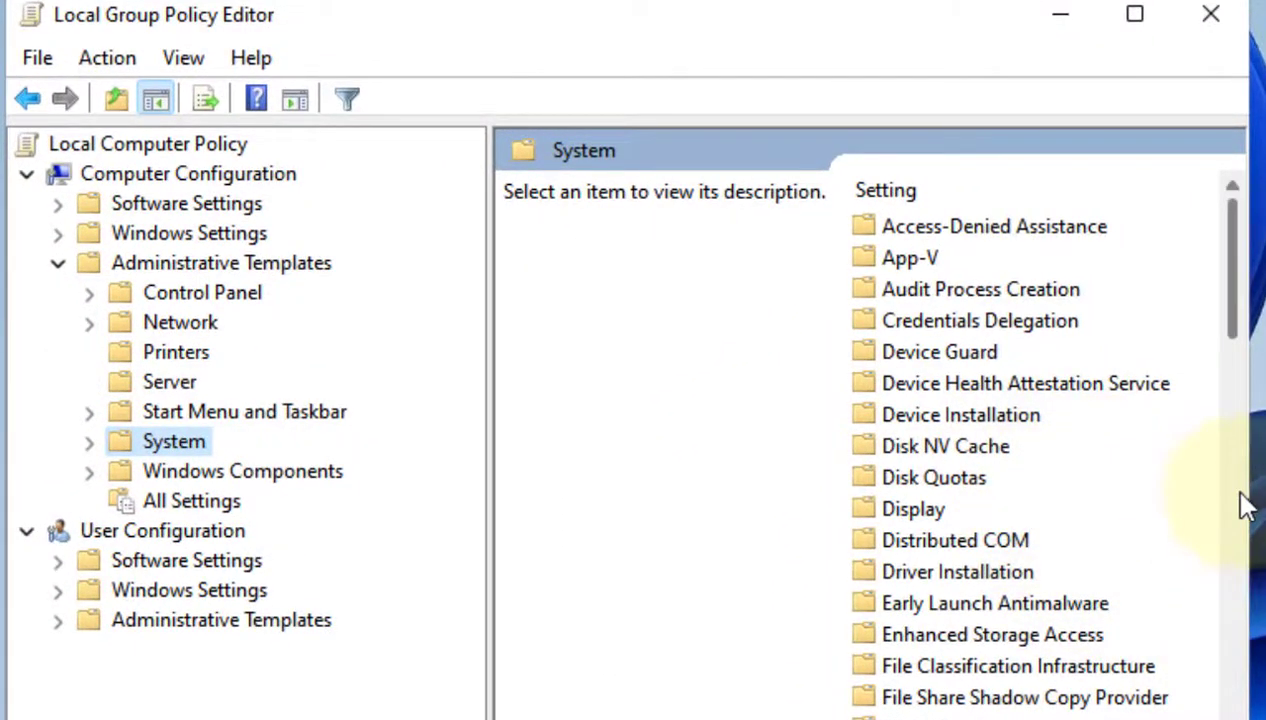
# Open Internet Communication Management, then its Internet Communication settings folder
pyautogui.moveTo(1250, 487); pyautogui.dragTo(1265, 487)
pyautogui.scroll(-12, 1000, 460)
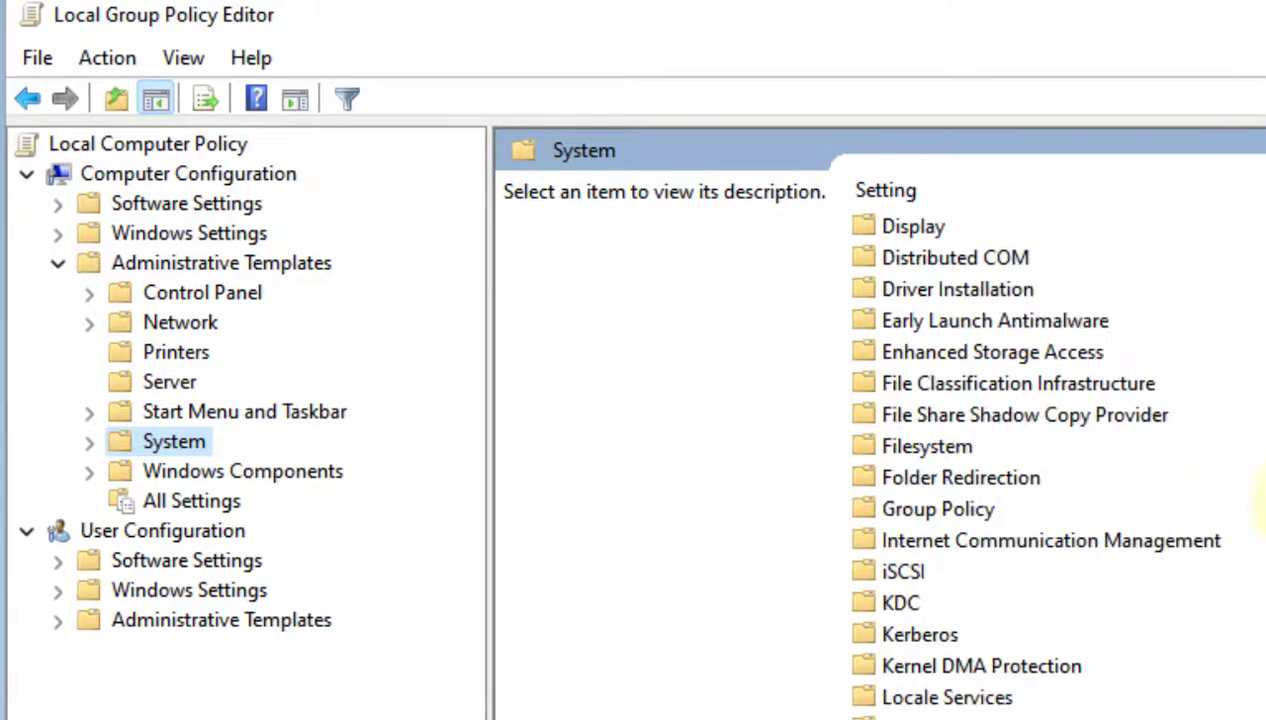
pyautogui.click(983, 392)
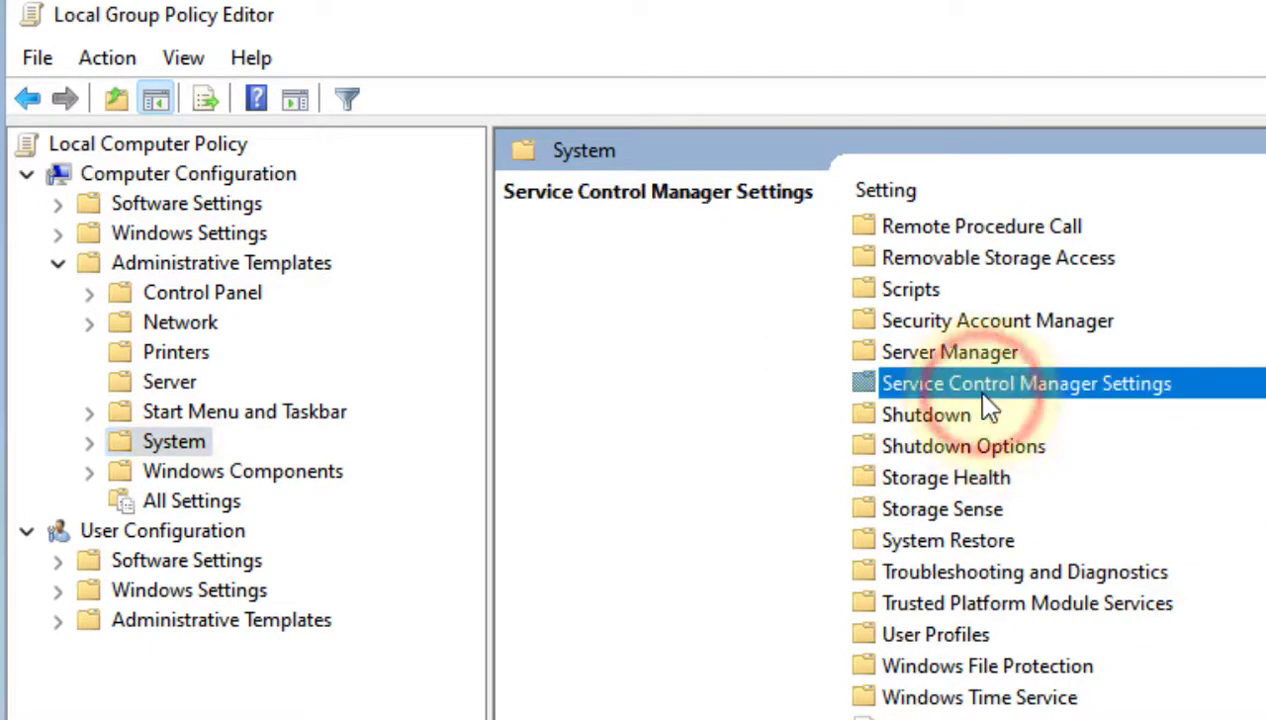
pyautogui.press('i')
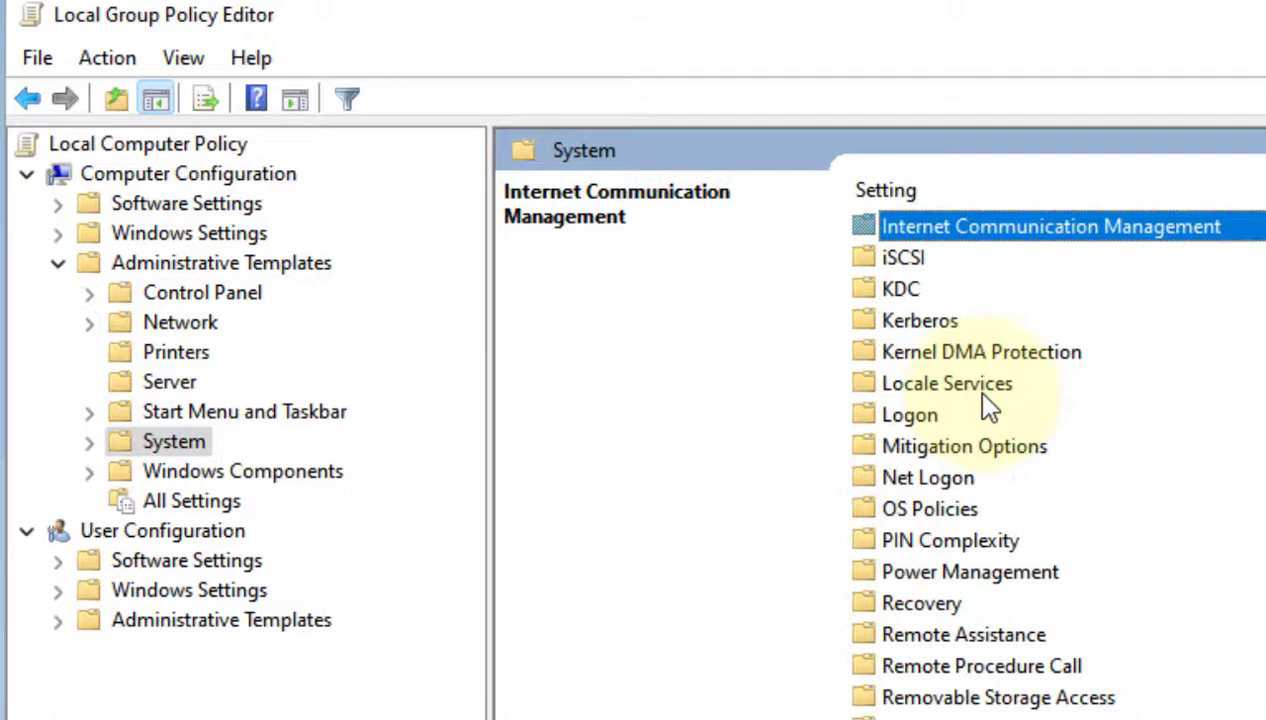
pyautogui.doubleClick(1127, 238)
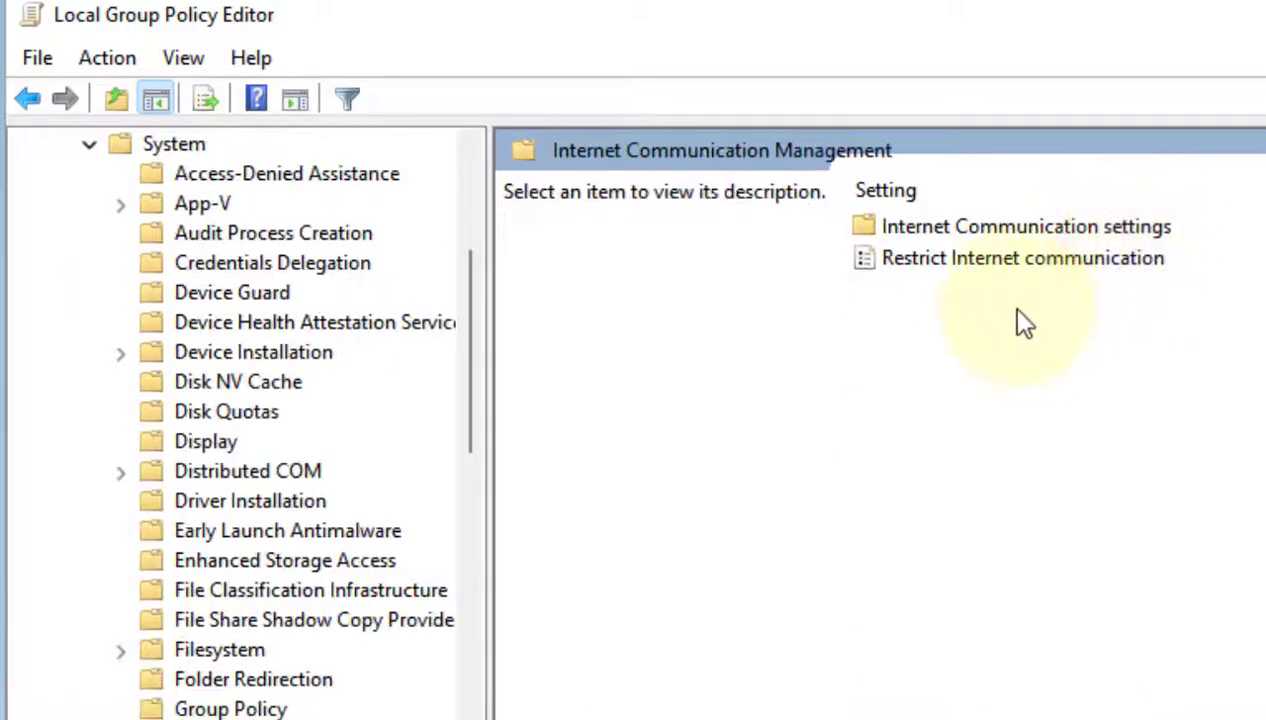
pyautogui.click(1086, 232)
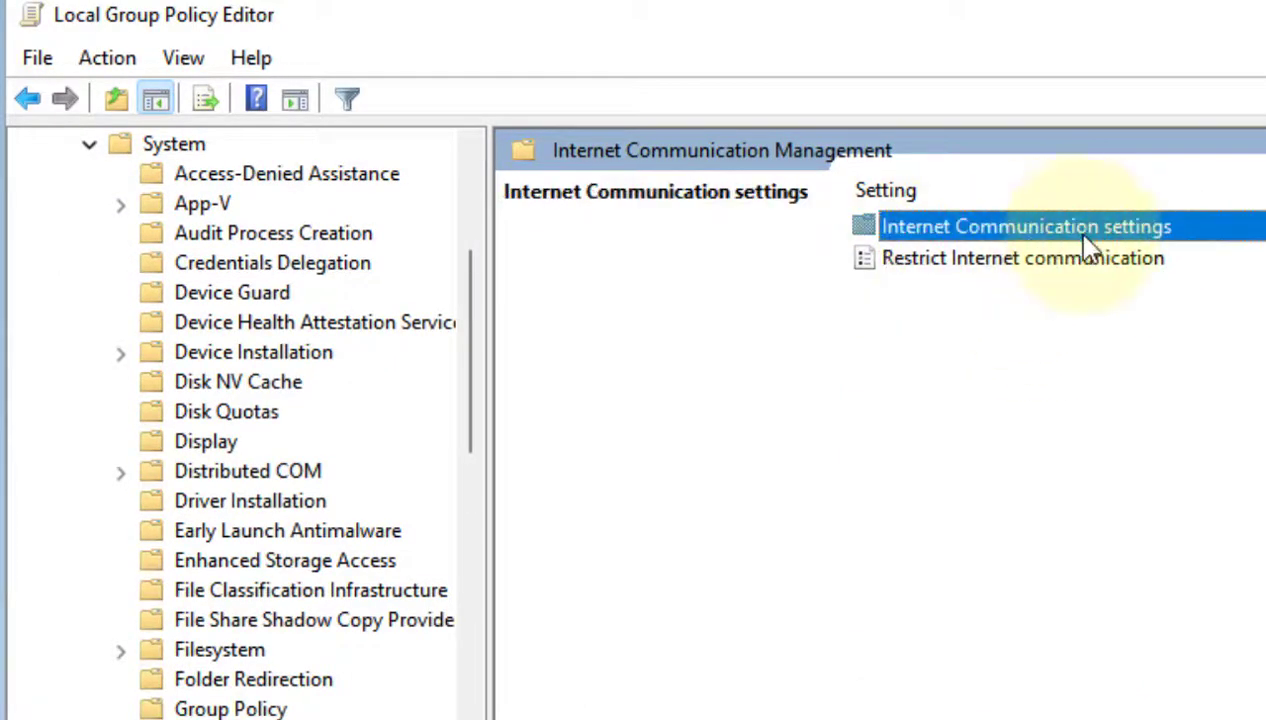
pyautogui.click(1147, 228)
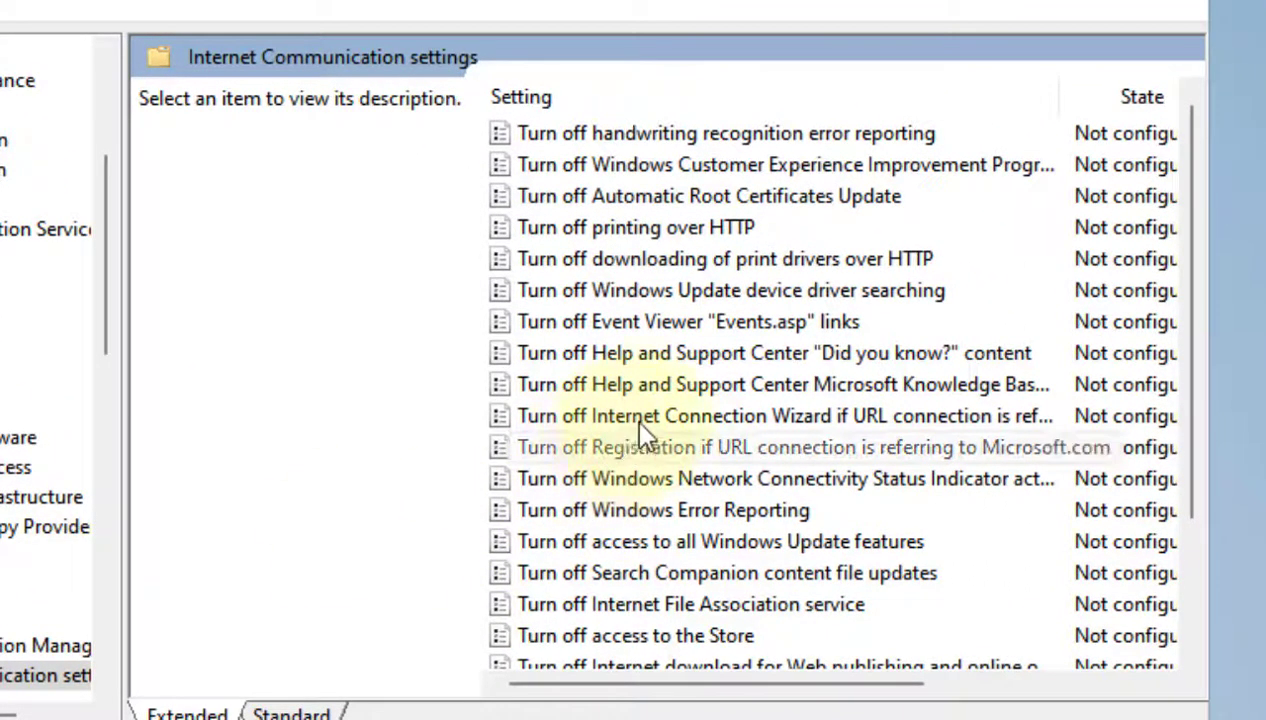
# Open the 'Turn off Windows Network Connectivity Status Indicator active tests' policy dialog
pyautogui.click(708, 476)
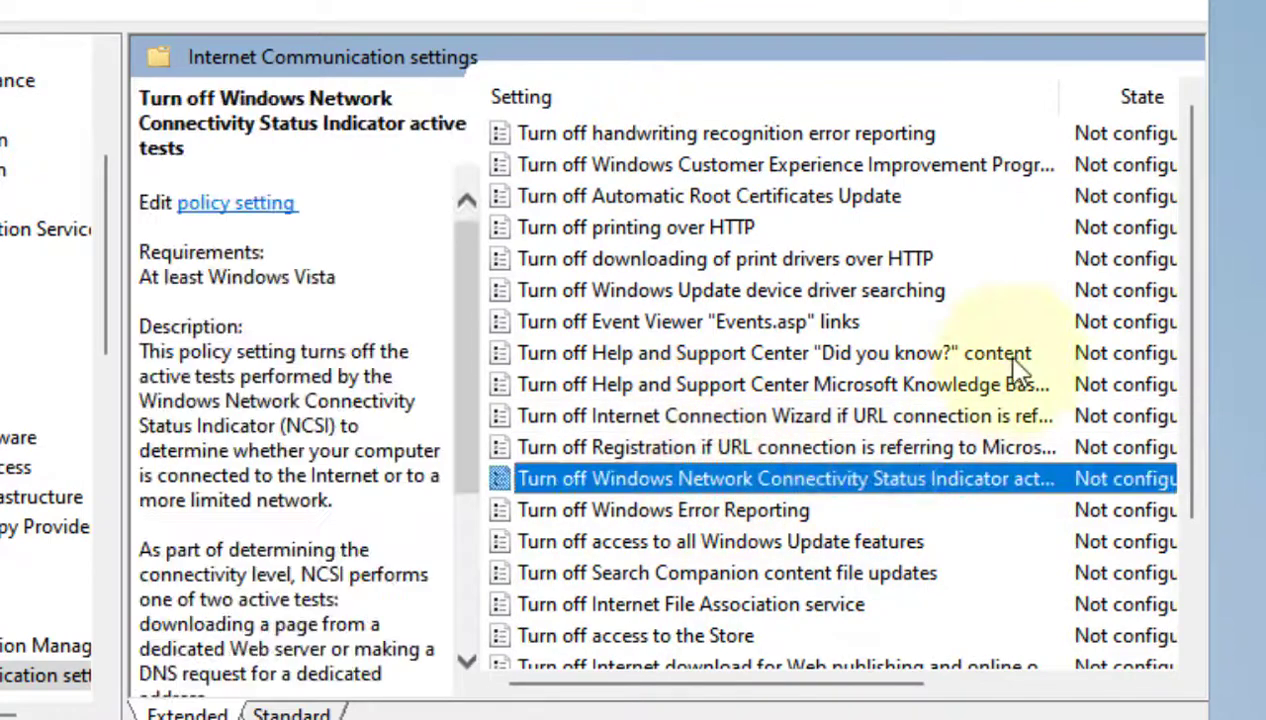
pyautogui.moveTo(1065, 110); pyautogui.dragTo(1190, 112)
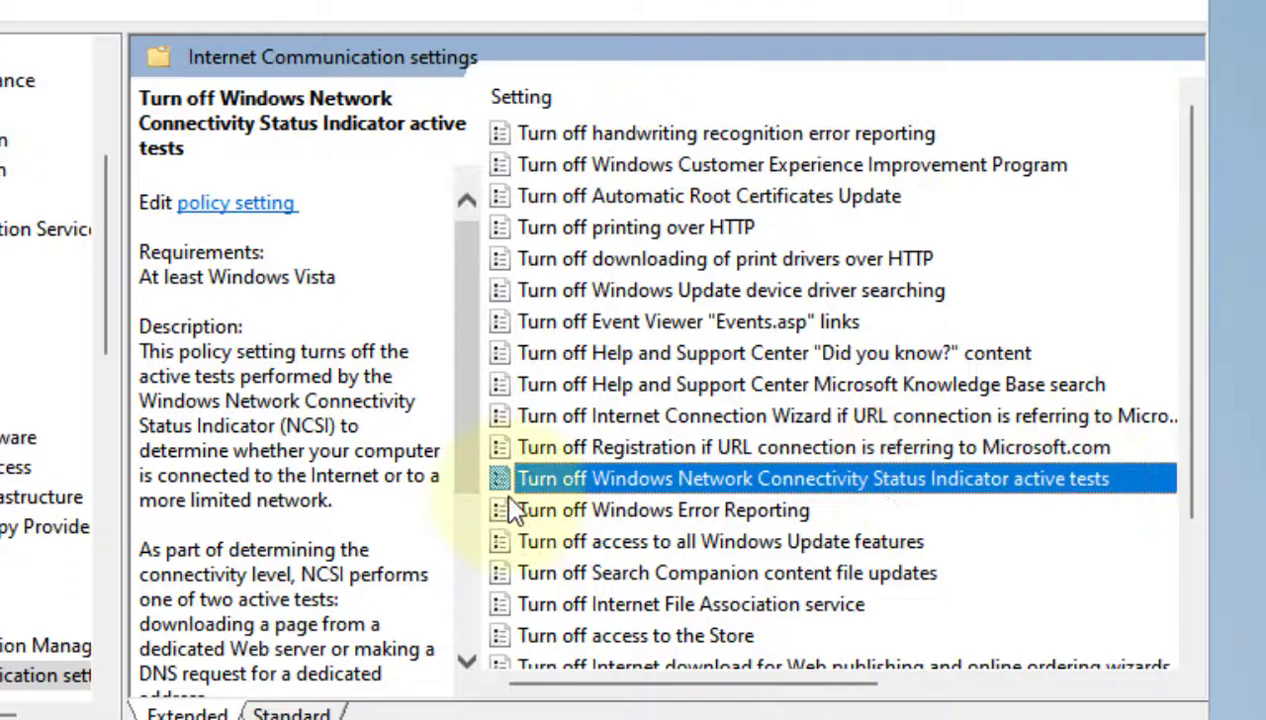
pyautogui.click(1046, 484)
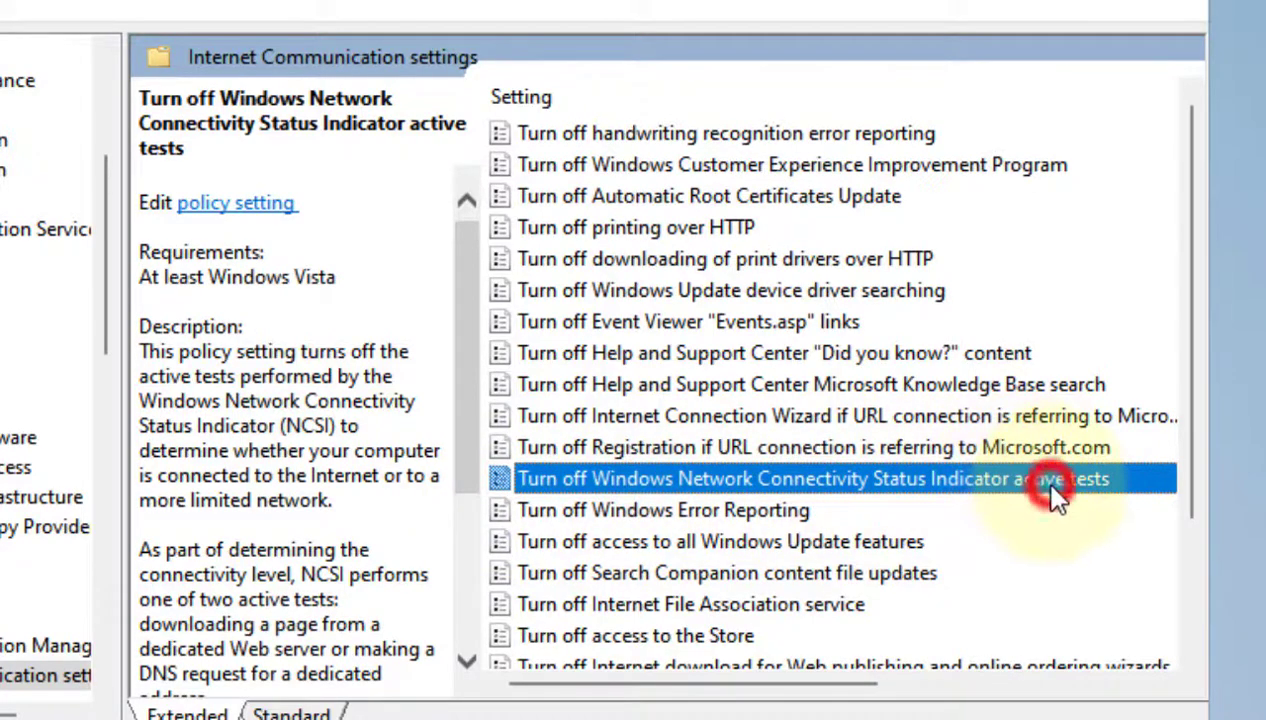
pyautogui.press('Return')
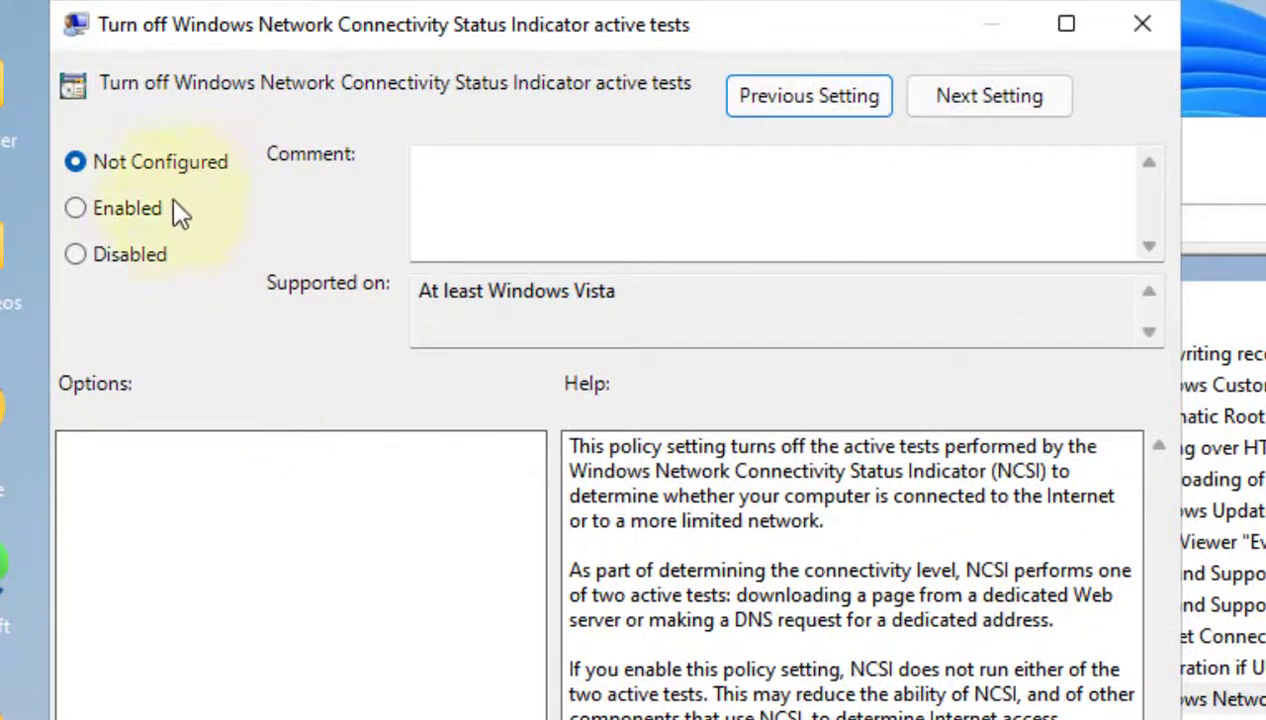
# Switch the 'Turn off Windows NCSI active tests' policy from Not Configured to Enabled
pyautogui.click(76, 209)
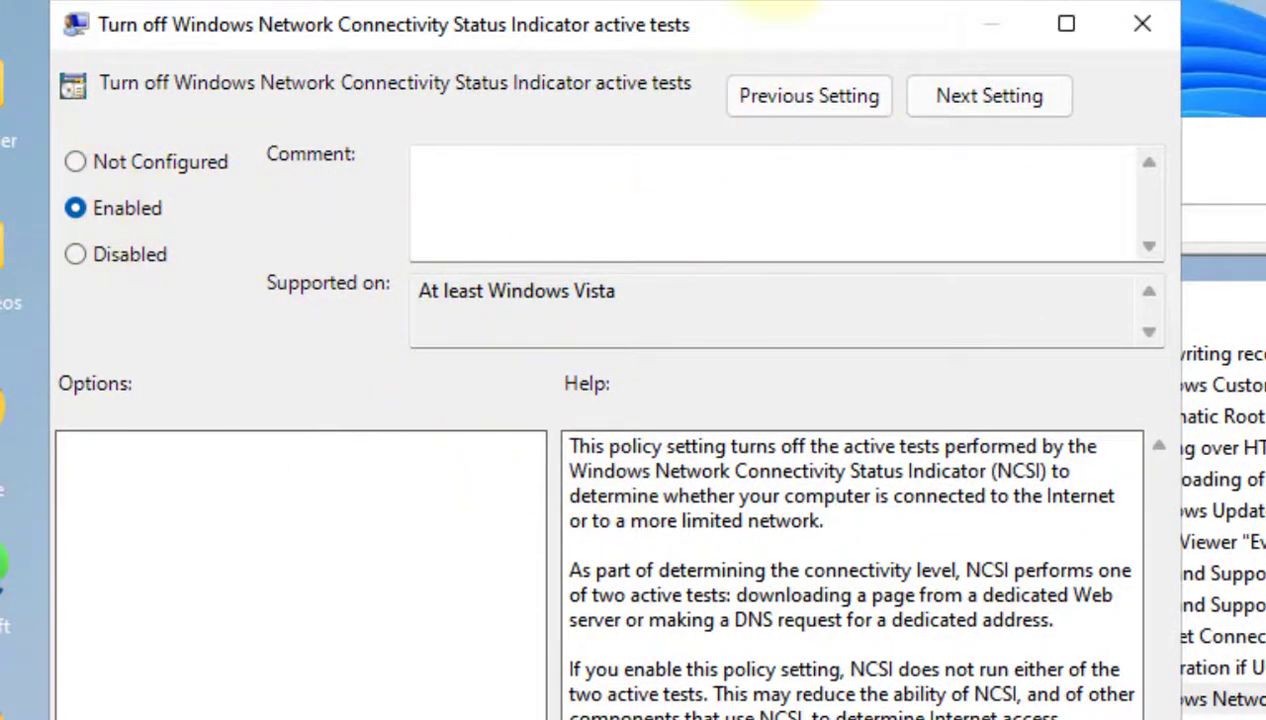